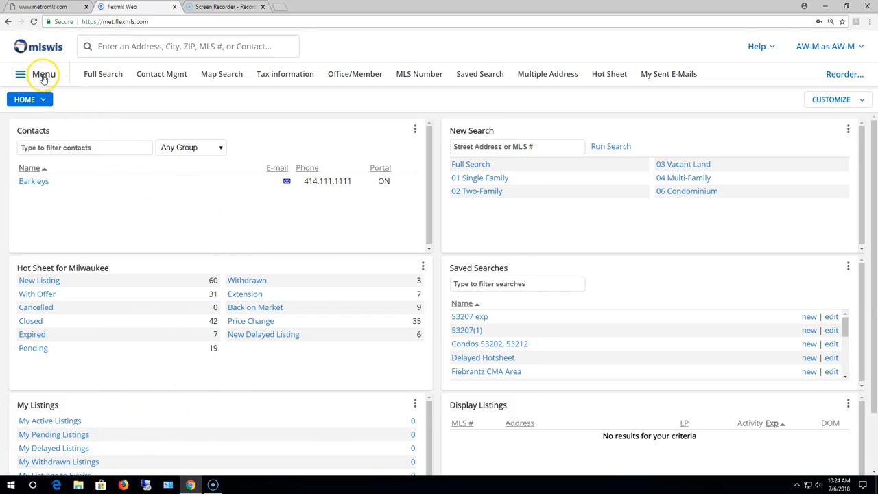
# Open the Tax information service from the MLS site
pyautogui.click(41, 76)
pyautogui.scroll(-3, 59, 288)
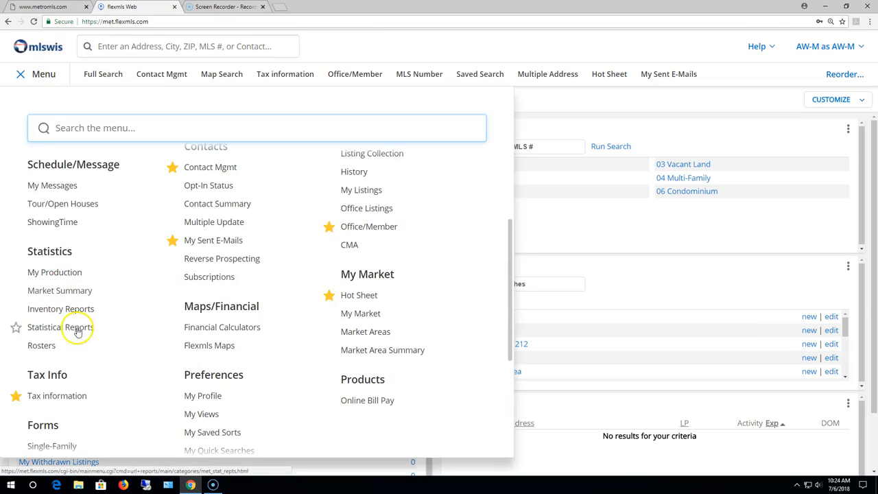
pyautogui.click(75, 397)
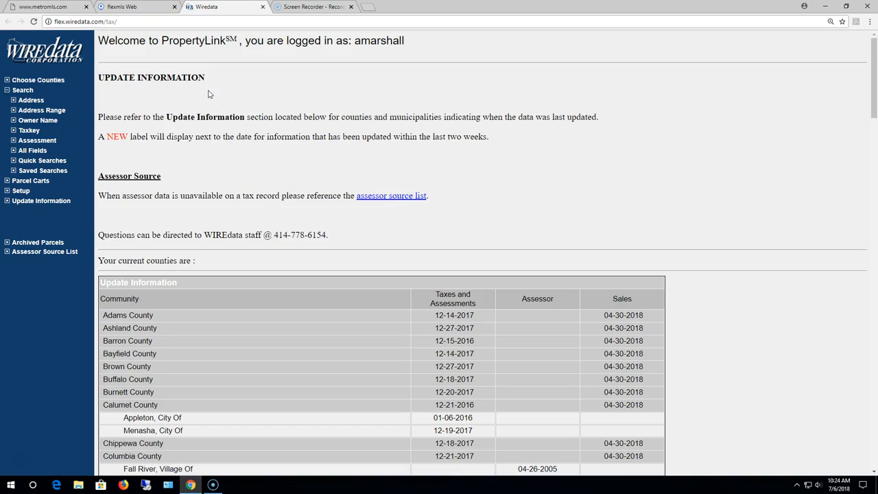
# Choose Milwaukee as the county for quick searches and use the existing Assessor quick search
pyautogui.click(36, 160)
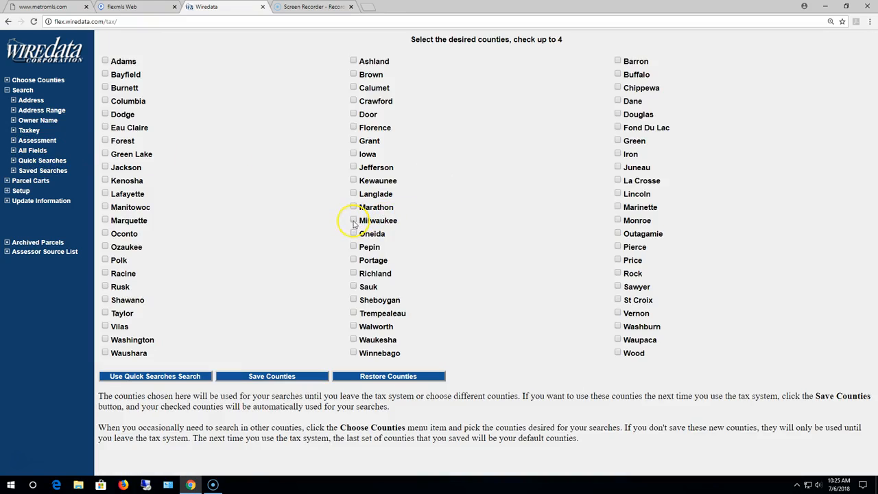
pyautogui.click(191, 377)
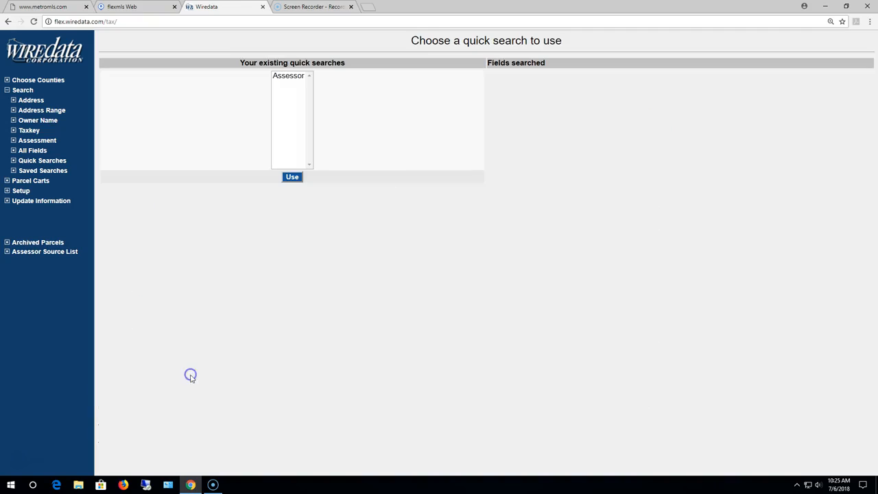
pyautogui.click(291, 76)
pyautogui.click(289, 79)
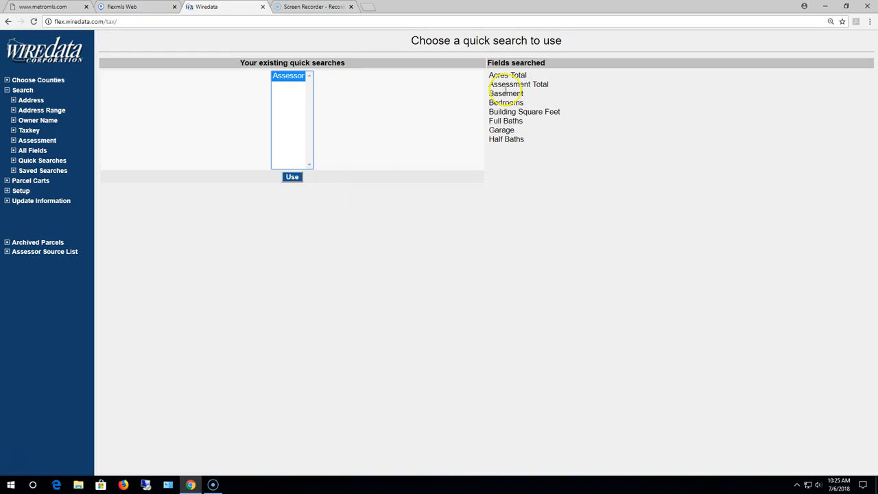
pyautogui.click(292, 178)
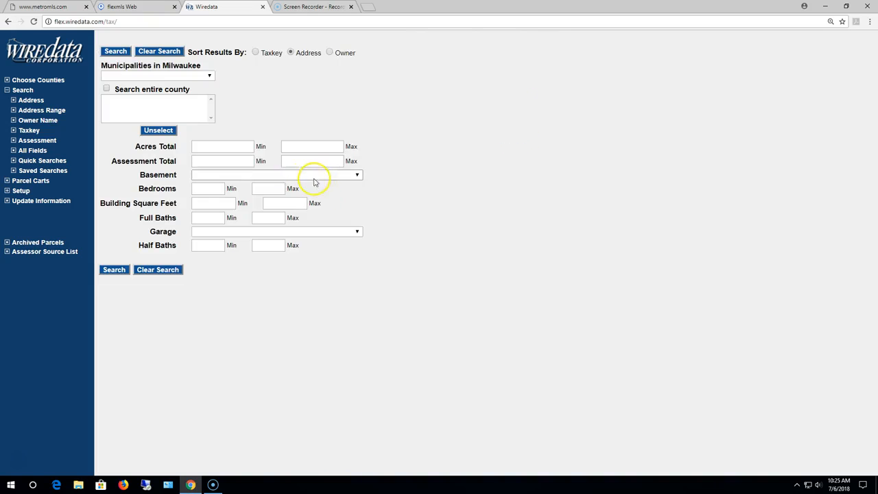
# Limit the search to Milwaukee, City Of, with total acres from .3 to .5
pyautogui.click(209, 75)
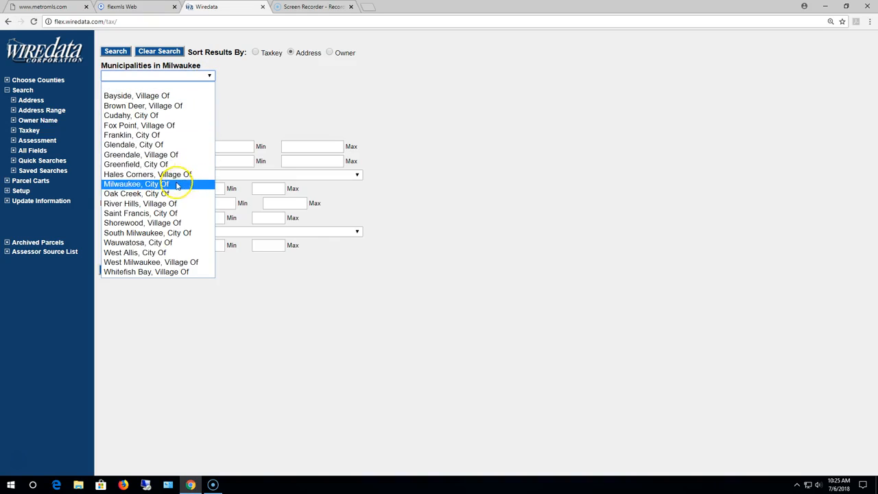
pyautogui.click(173, 184)
pyautogui.click(221, 148)
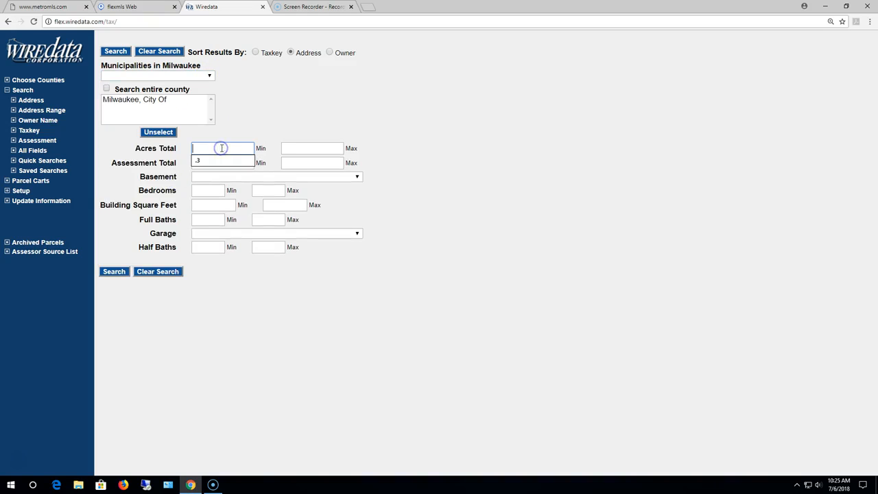
pyautogui.click(215, 160)
pyautogui.click(295, 147)
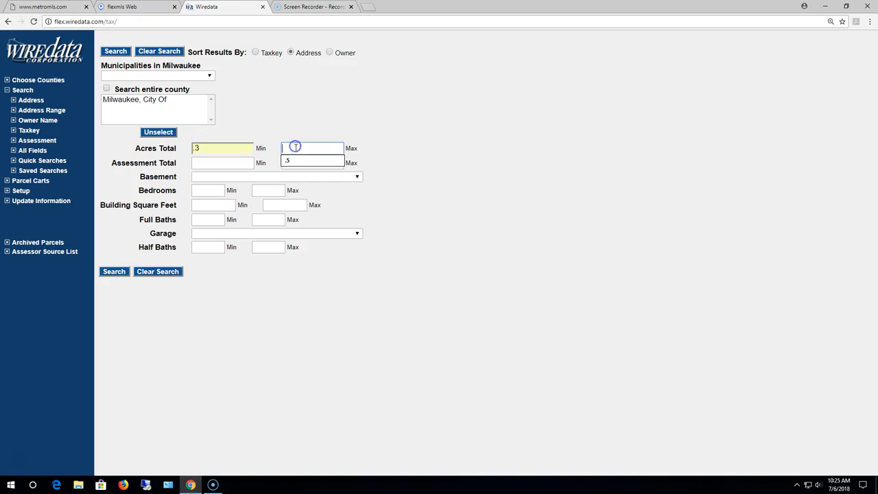
pyautogui.click(297, 161)
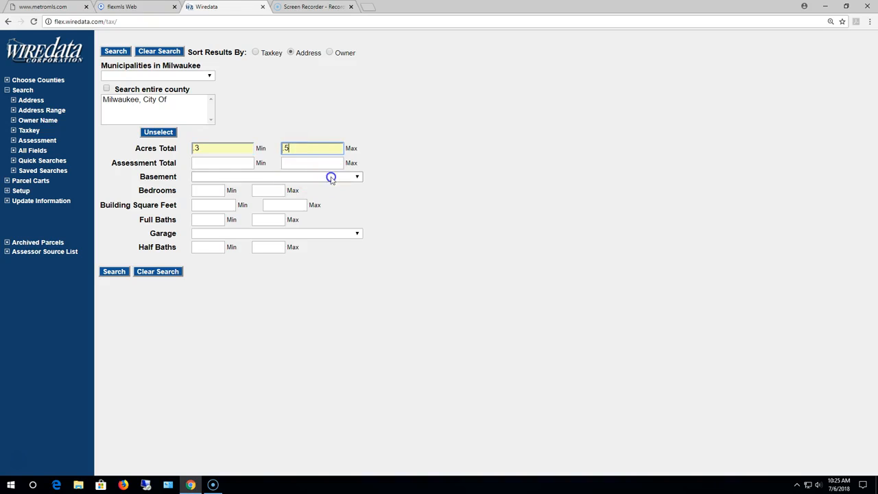
# Set the basement to Full Basement and the minimum bedrooms to 2, and run the search
pyautogui.click(332, 178)
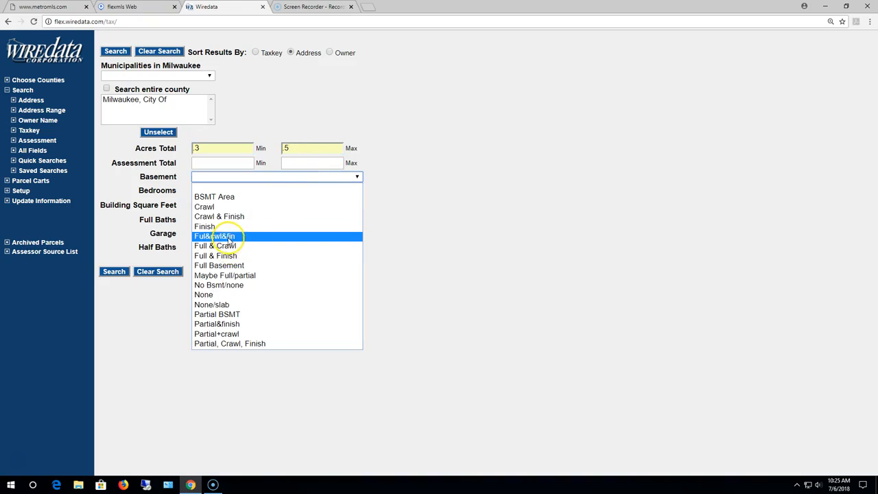
pyautogui.click(227, 265)
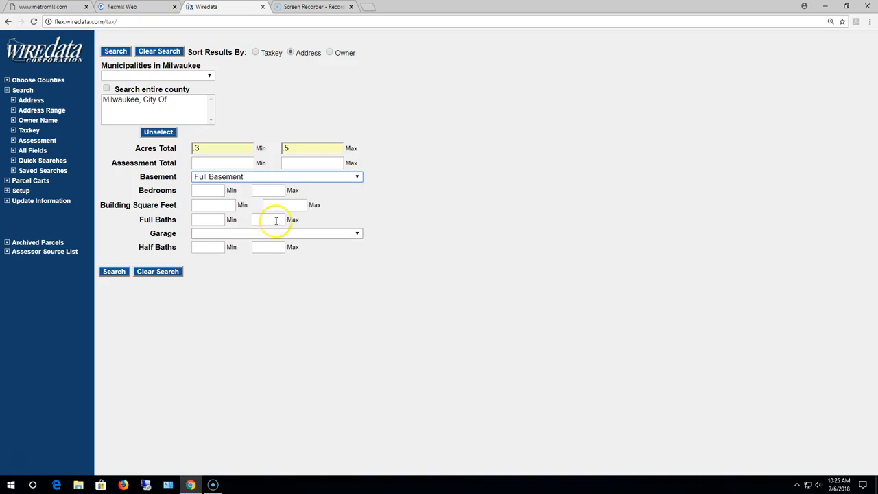
pyautogui.click(211, 192)
pyautogui.write('2')
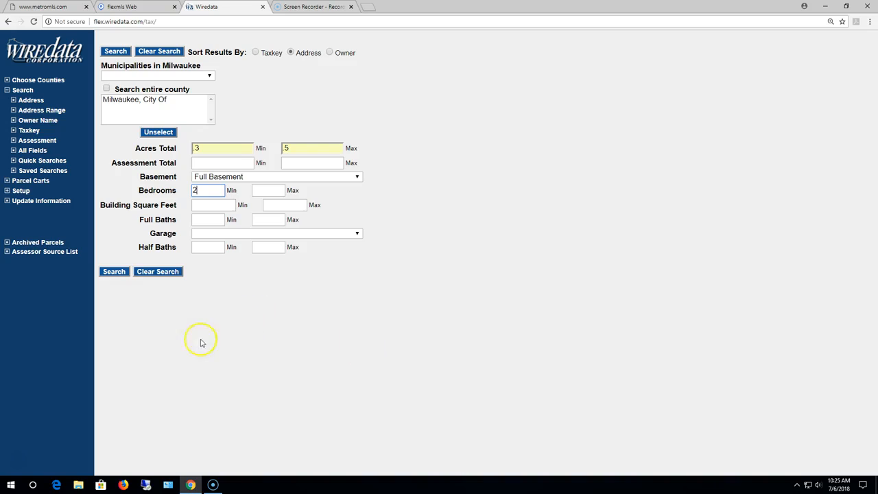
pyautogui.click(113, 271)
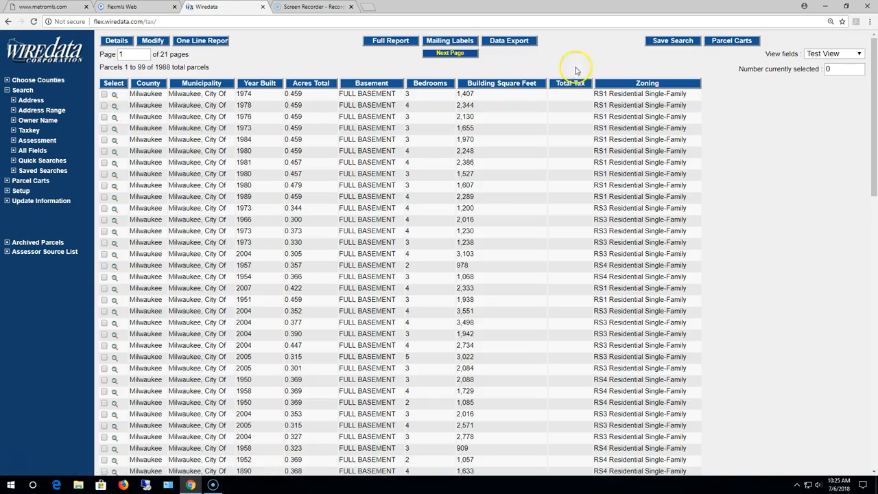
# Show the search results in the Standard view and look through the parcel list
pyautogui.click(827, 55)
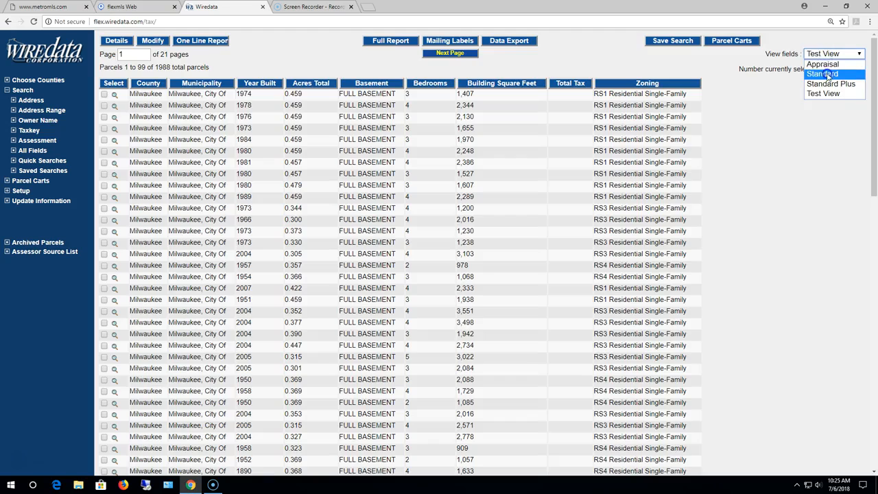
pyautogui.click(823, 74)
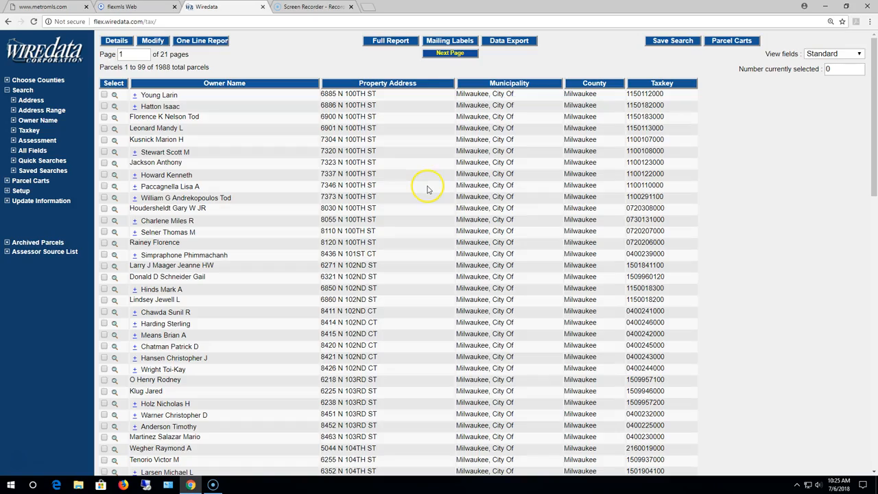
pyautogui.scroll(-15, 271, 190)
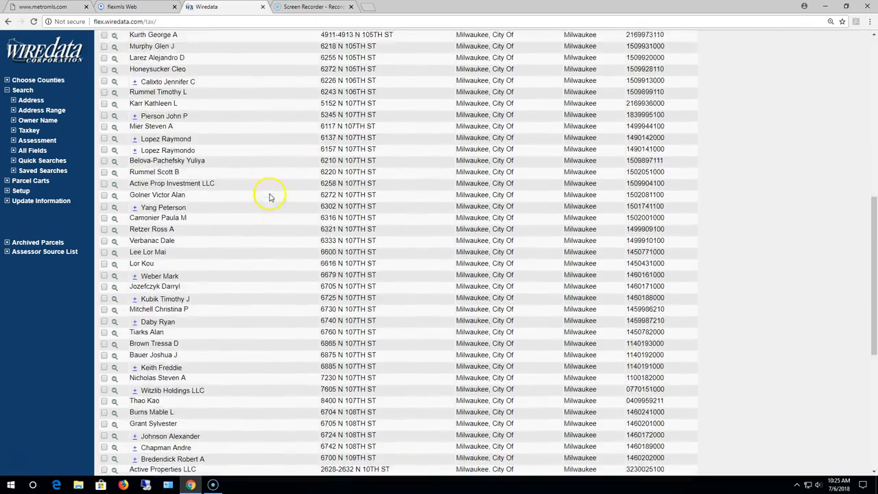
pyautogui.scroll(15, 270, 199)
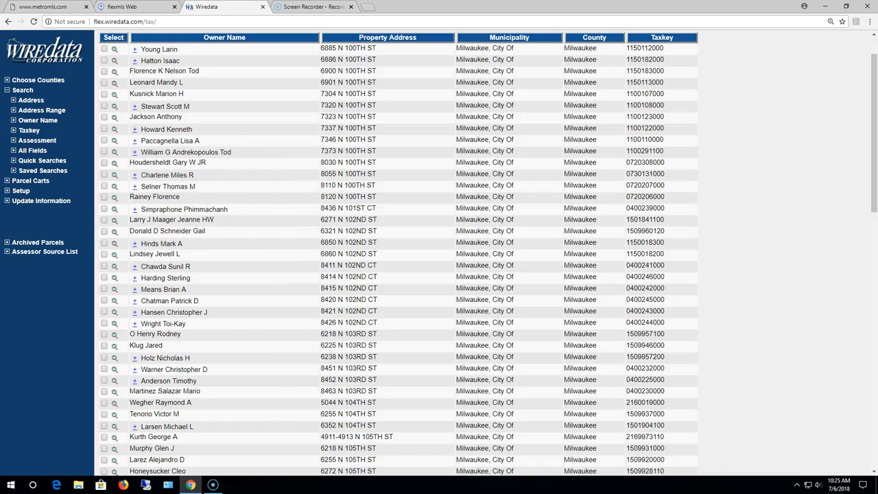
# Start a new quick search in the setup area and name it Test Quick Search
pyautogui.click(21, 192)
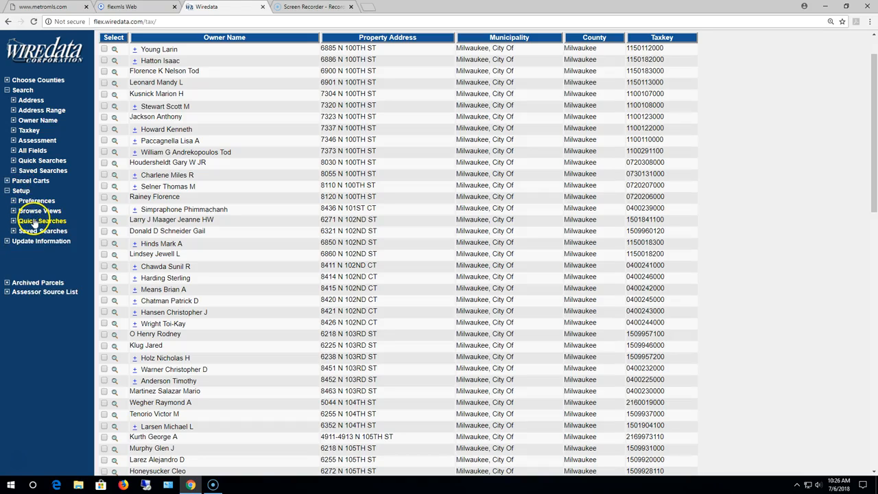
pyautogui.click(34, 222)
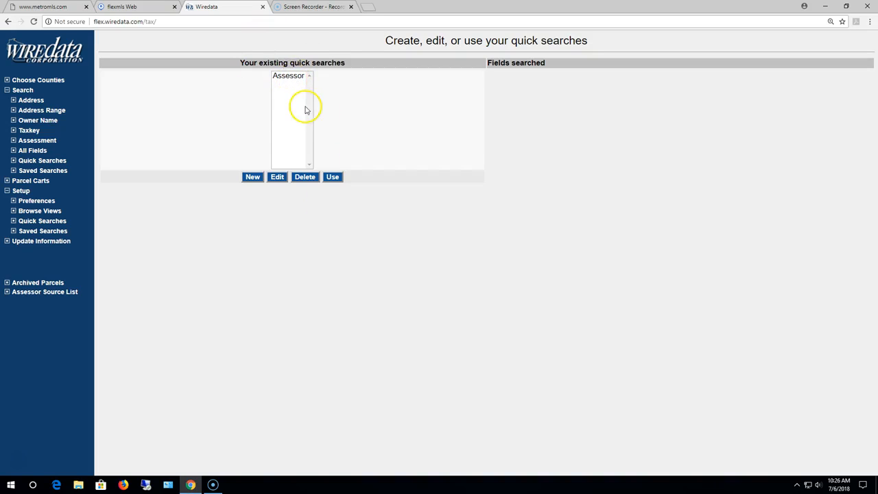
pyautogui.click(252, 178)
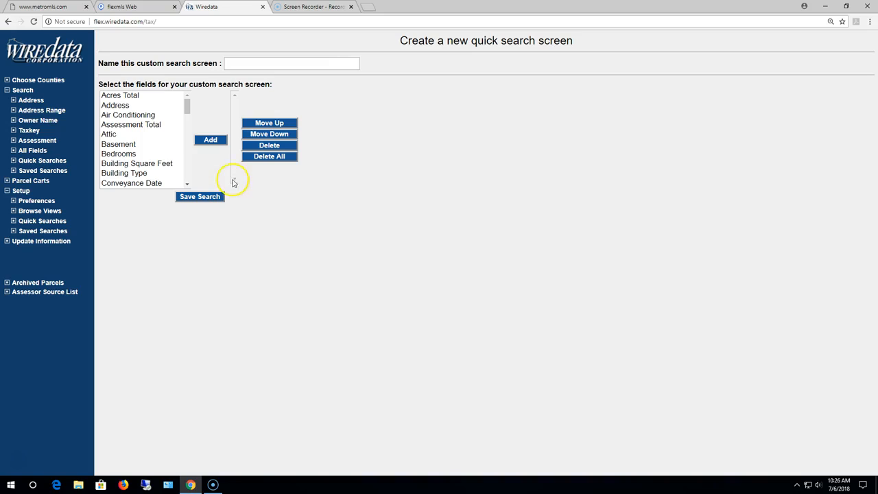
pyautogui.click(324, 65)
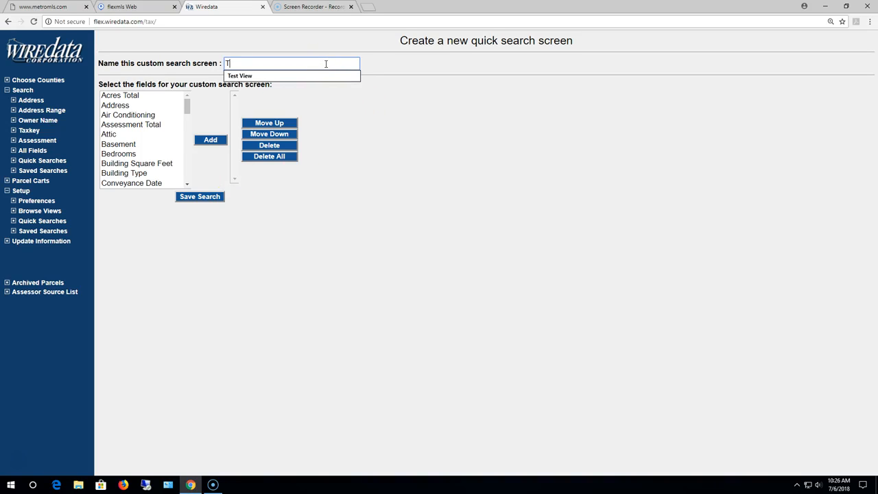
pyautogui.write('Test Quick Search')
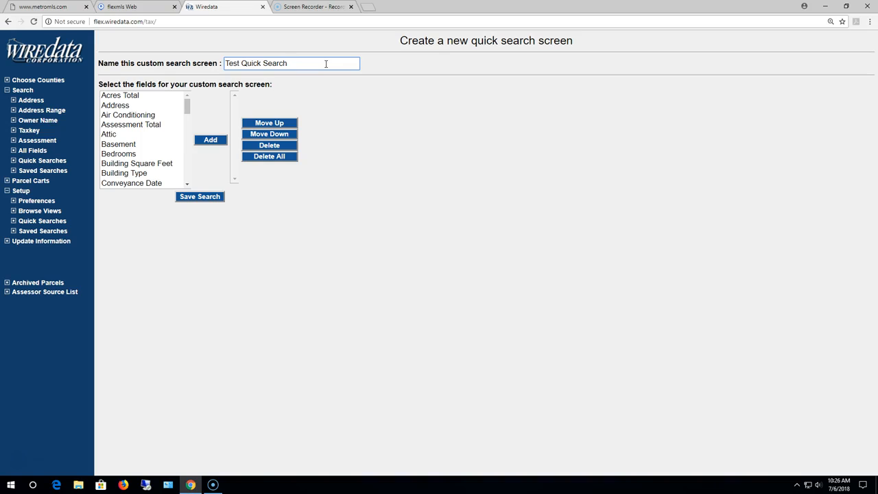
# Add the Acres Total field to the custom search screen
pyautogui.moveTo(188, 103)
pyautogui.mouseDown()
pyautogui.moveTo(189, 177)
pyautogui.moveTo(188, 101)
pyautogui.mouseUp()
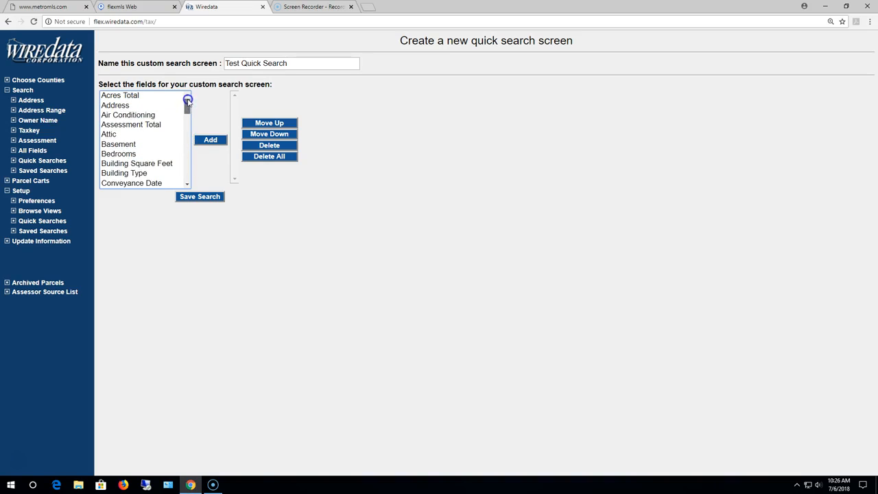
pyautogui.click(131, 96)
pyautogui.click(213, 141)
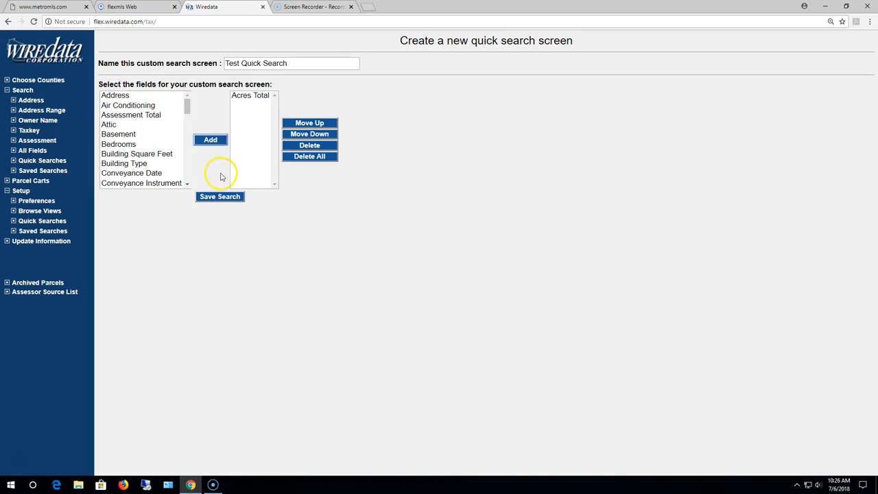
# Add Basement, Bedrooms, Building Square Feet, Property Class, School District and Zip Code together to the custom search fields
pyautogui.click(130, 134)
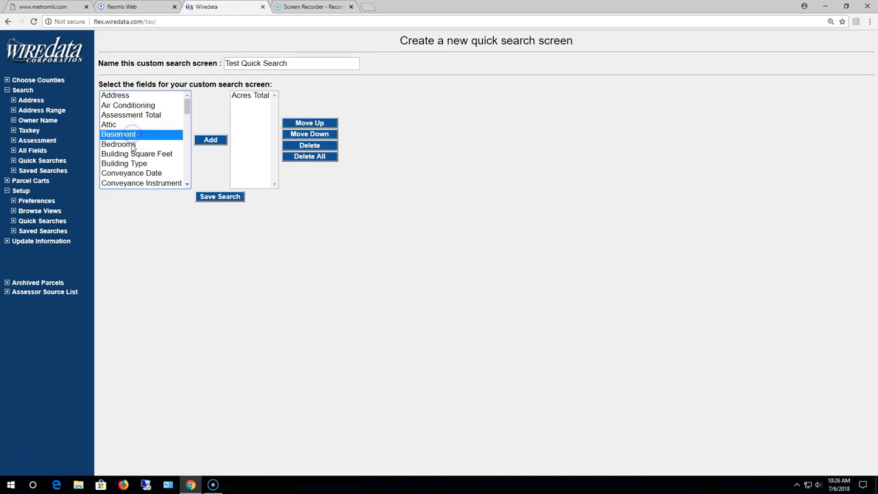
pyautogui.keyDown('ctrl'); pyautogui.click(133, 145); pyautogui.keyUp('ctrl')
pyautogui.keyDown('ctrl'); pyautogui.click(142, 156); pyautogui.keyUp('ctrl')
pyautogui.click(187, 184)
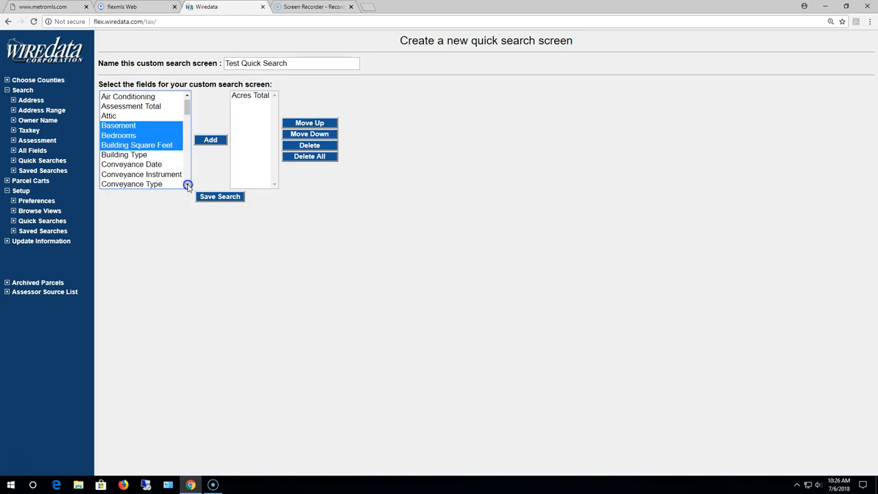
pyautogui.click(187, 183)
pyautogui.click(187, 184)
pyautogui.click(187, 184)
pyautogui.click(187, 184)
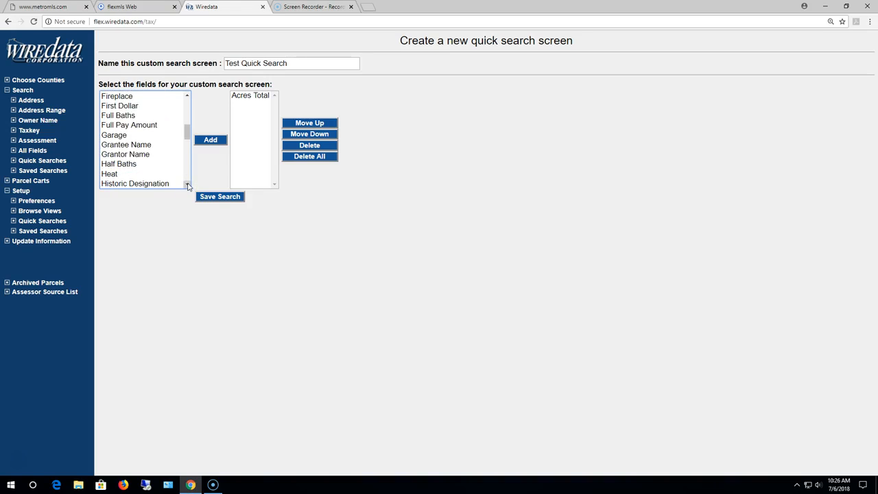
pyautogui.click(187, 184)
pyautogui.click(187, 184)
pyautogui.click(188, 184)
pyautogui.click(188, 184)
pyautogui.click(187, 183)
pyautogui.click(188, 184)
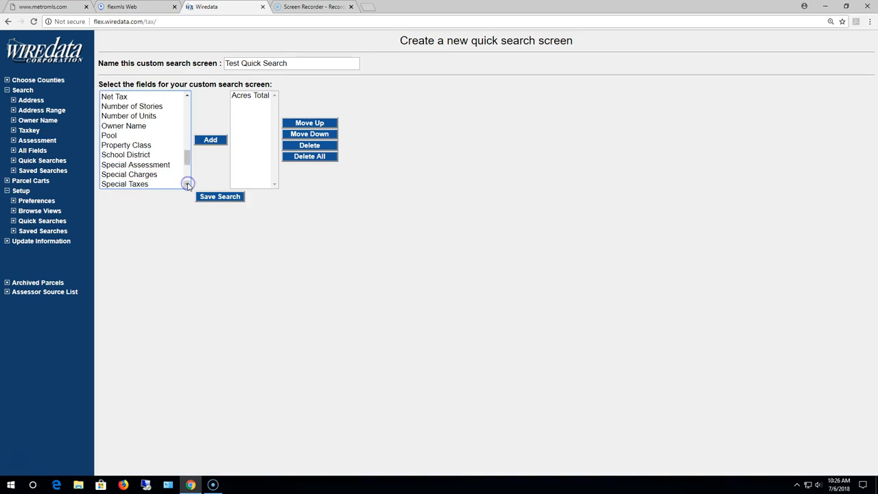
pyautogui.click(188, 184)
pyautogui.click(187, 184)
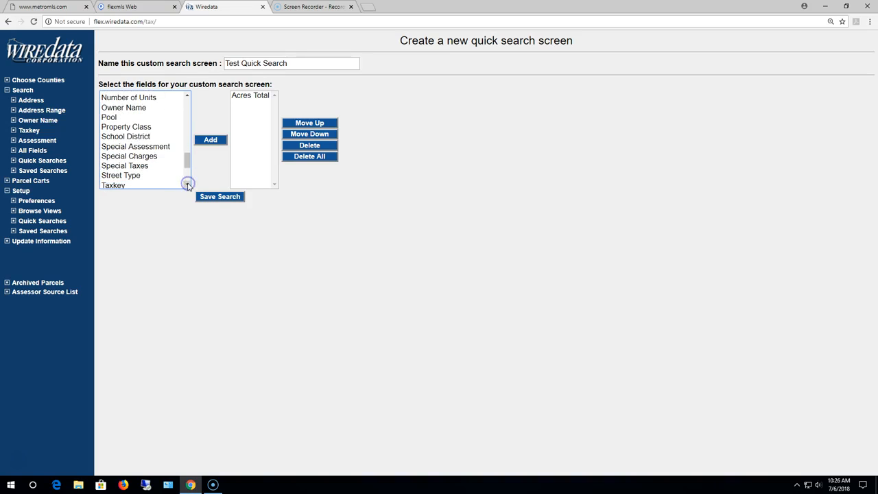
pyautogui.click(143, 126)
pyautogui.keyDown('ctrl'); pyautogui.click(147, 136); pyautogui.keyUp('ctrl')
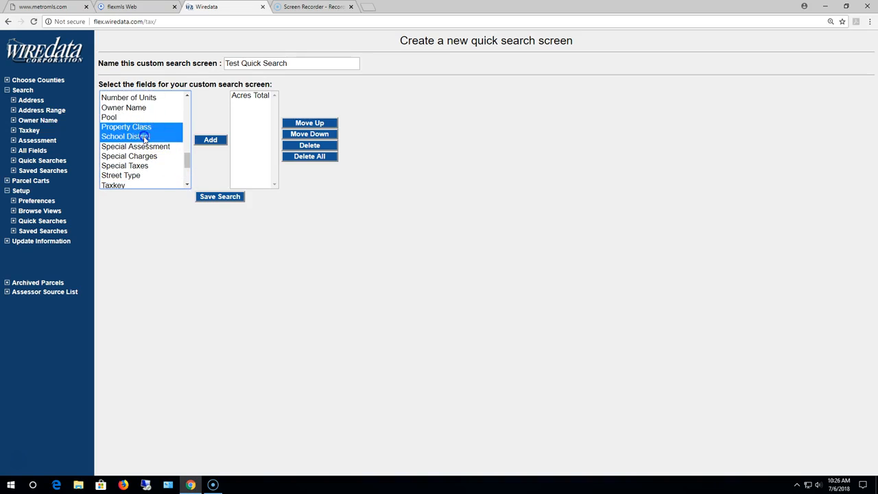
pyautogui.click(187, 184)
pyautogui.click(188, 184)
pyautogui.click(188, 184)
pyautogui.click(188, 184)
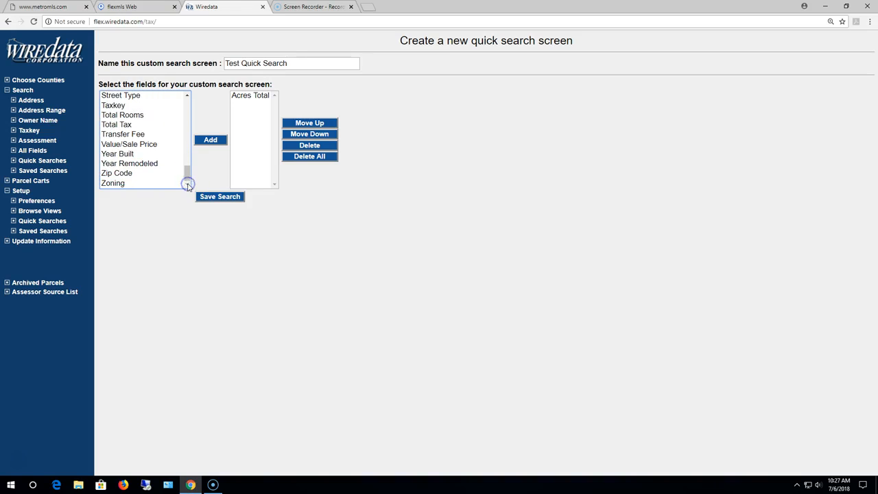
pyautogui.keyDown('ctrl'); pyautogui.click(120, 173); pyautogui.keyUp('ctrl')
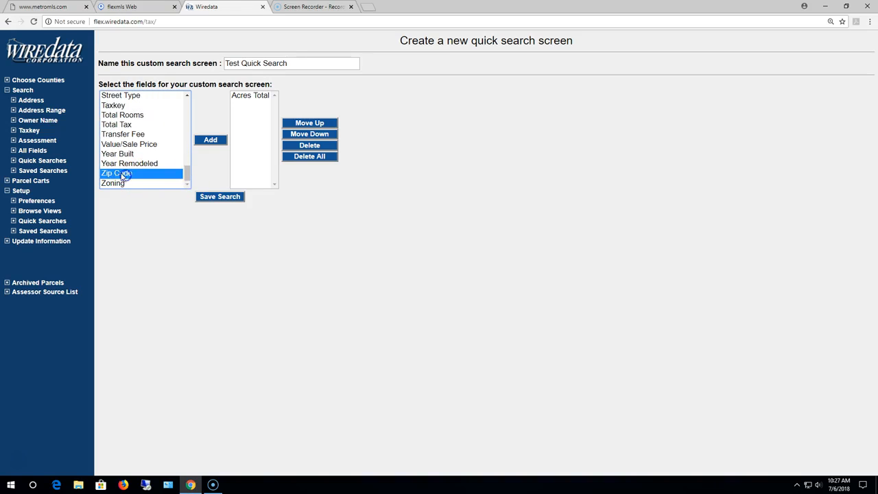
pyautogui.click(211, 141)
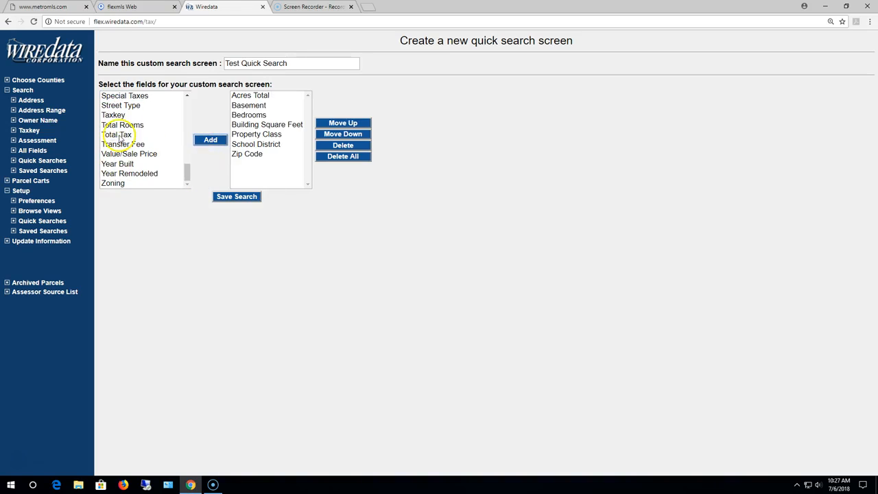
# Move Property Class up to first place in the custom search field list
pyautogui.click(259, 134)
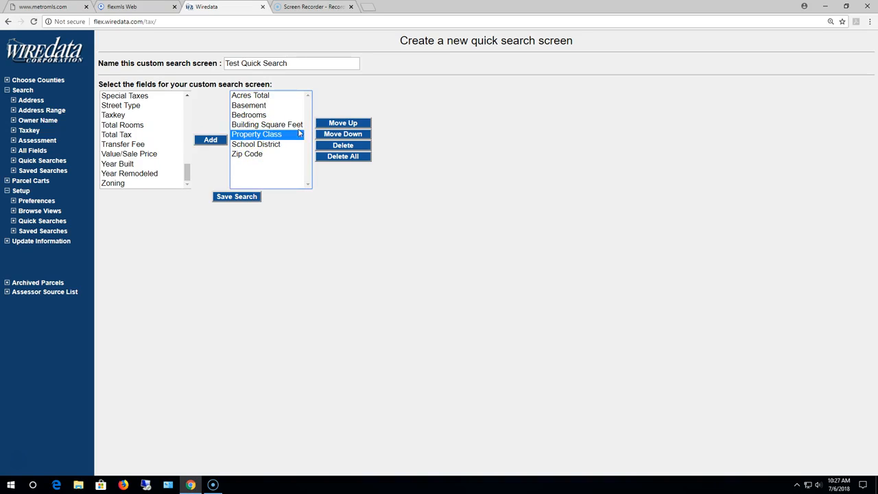
pyautogui.click(343, 123)
pyautogui.click(343, 123)
pyautogui.click(343, 124)
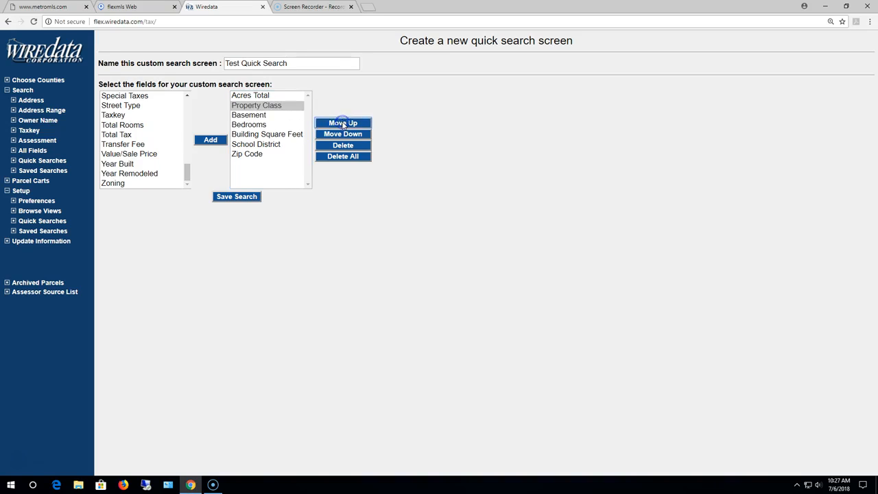
pyautogui.click(343, 124)
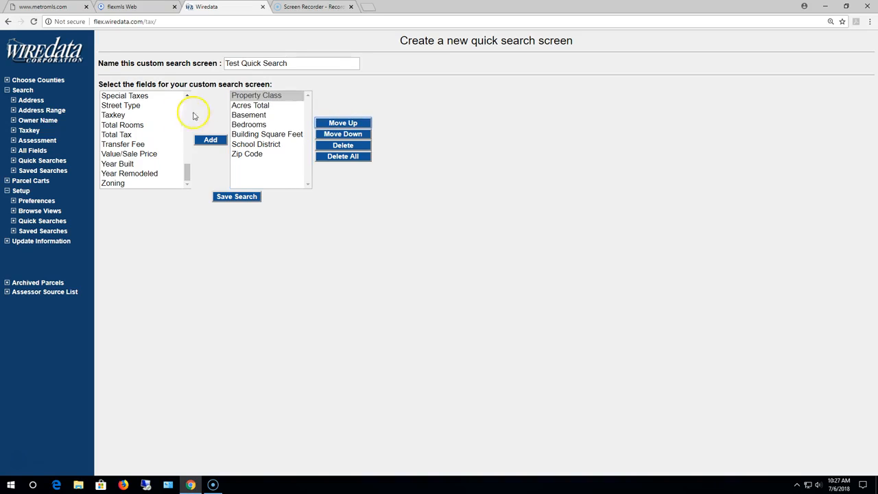
# Move School District up to second place in the custom search fields, directly below Property Class
pyautogui.click(278, 146)
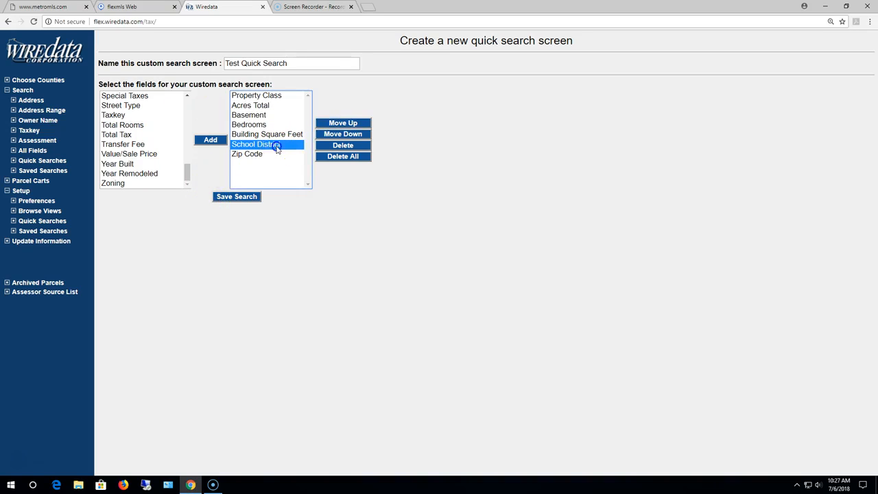
pyautogui.click(343, 124)
pyautogui.click(343, 123)
pyautogui.click(343, 123)
pyautogui.click(343, 123)
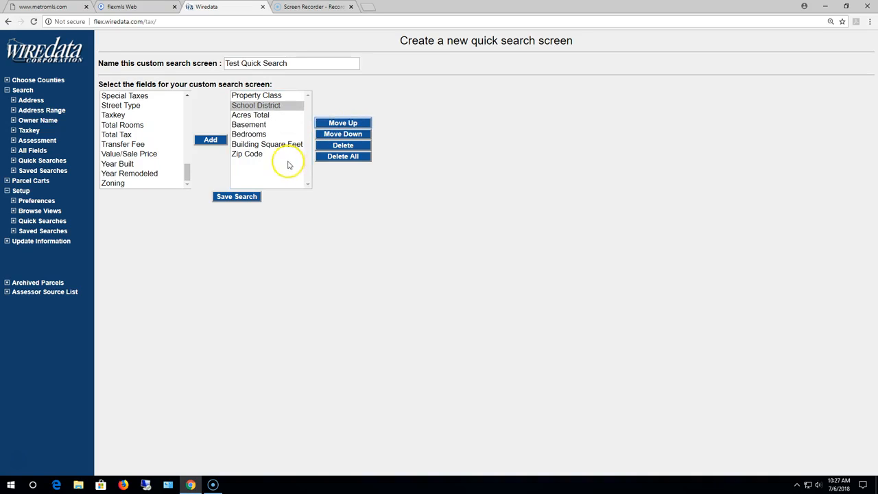
# Move Zip Code up to third place in the custom search fields, directly below School District
pyautogui.click(252, 155)
pyautogui.click(342, 123)
pyautogui.click(341, 124)
pyautogui.click(341, 123)
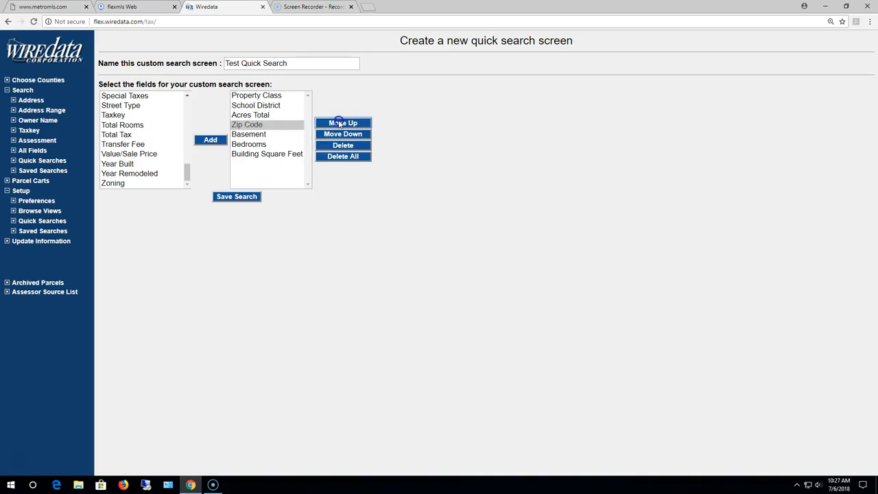
pyautogui.click(340, 124)
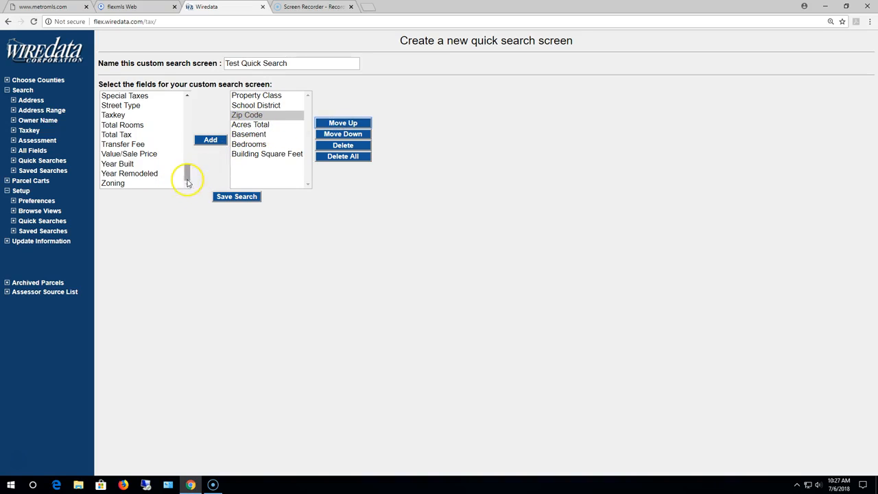
# Remove Basement from the custom search fields and save the quick search
pyautogui.click(253, 134)
pyautogui.click(343, 145)
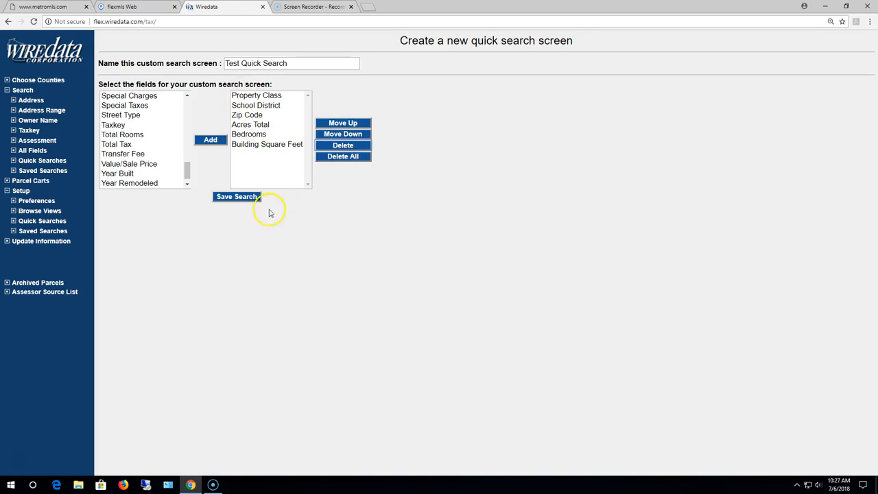
pyautogui.click(251, 197)
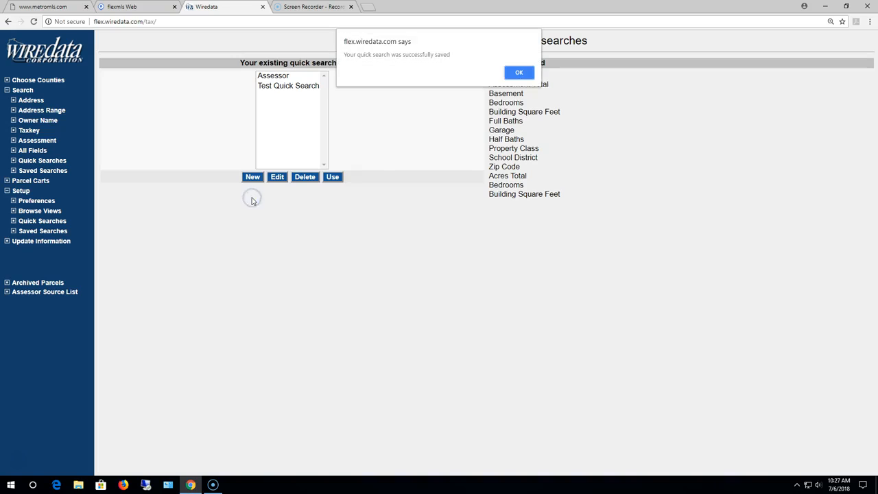
pyautogui.click(520, 73)
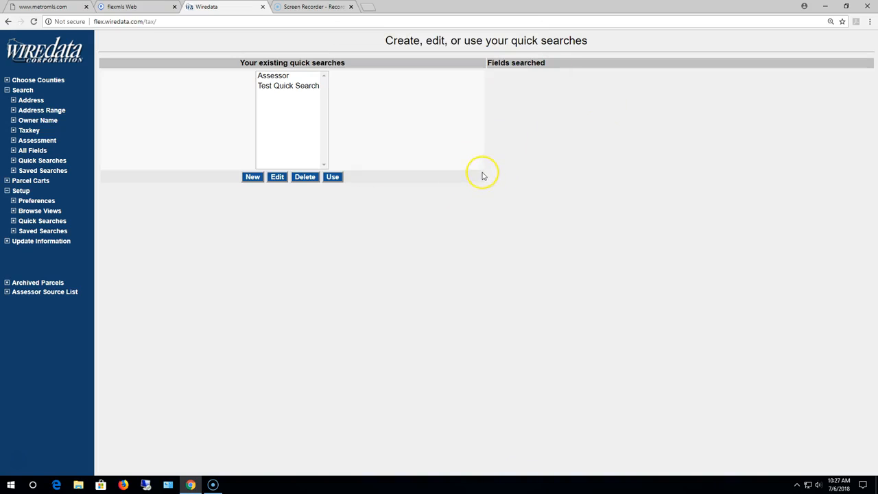
# Open Test Quick Search from the search area's quick searches to view its search form
pyautogui.click(30, 161)
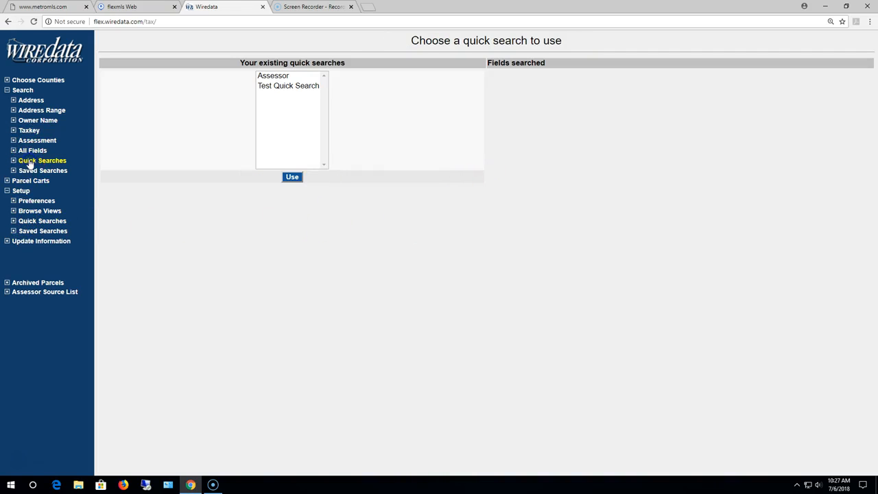
pyautogui.click(280, 92)
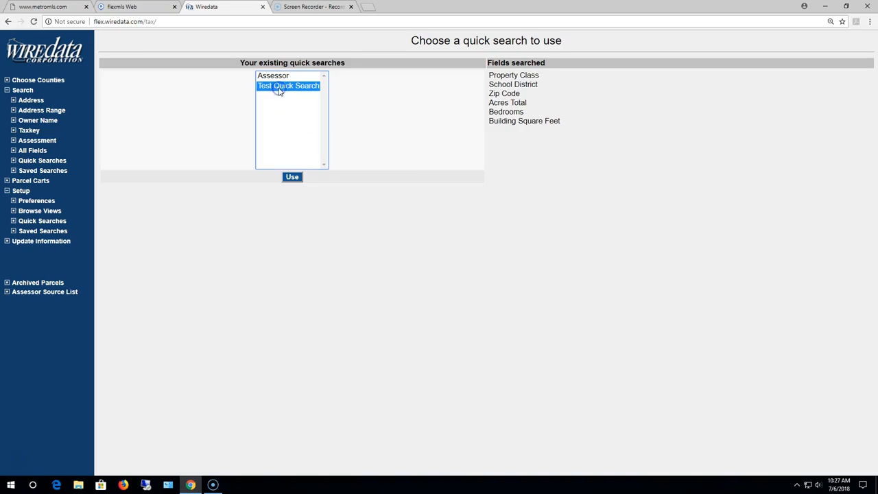
pyautogui.click(293, 177)
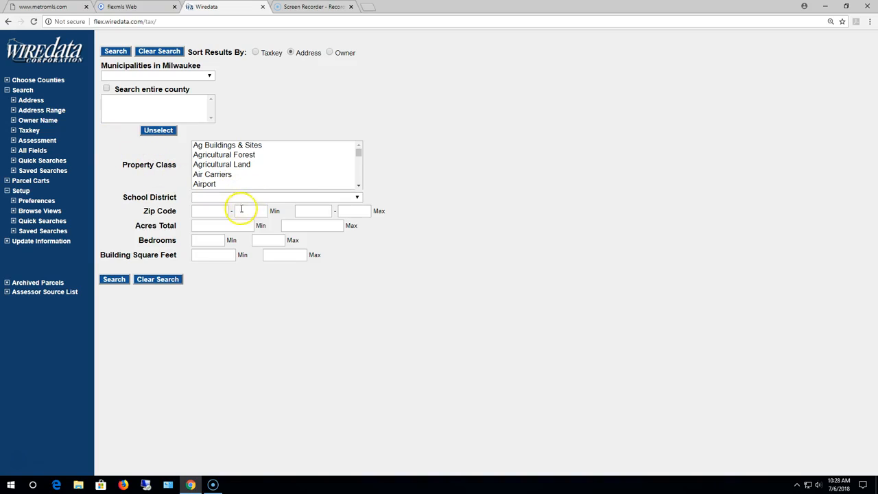
# Clear the county selection and save the default counties with none checked
pyautogui.click(43, 82)
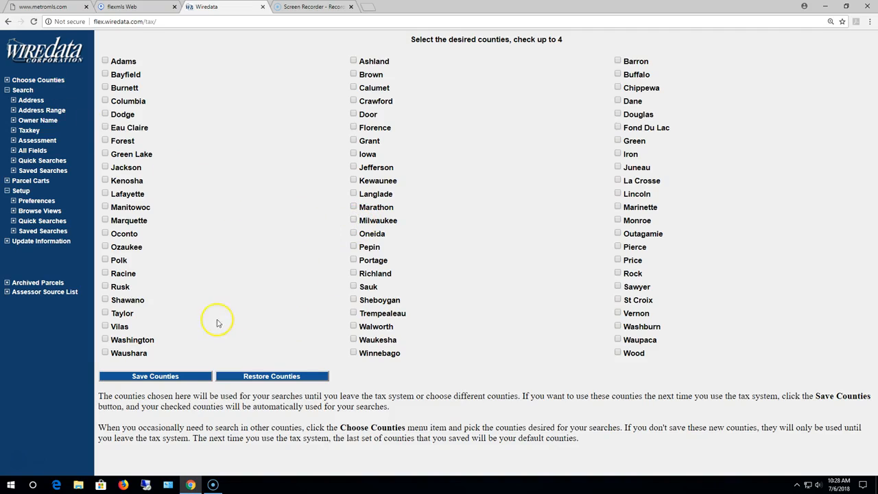
pyautogui.click(156, 377)
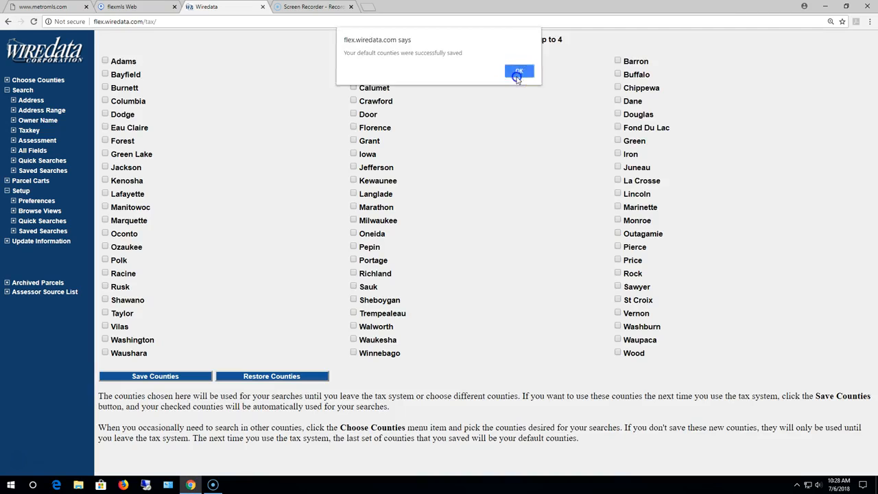
pyautogui.click(518, 74)
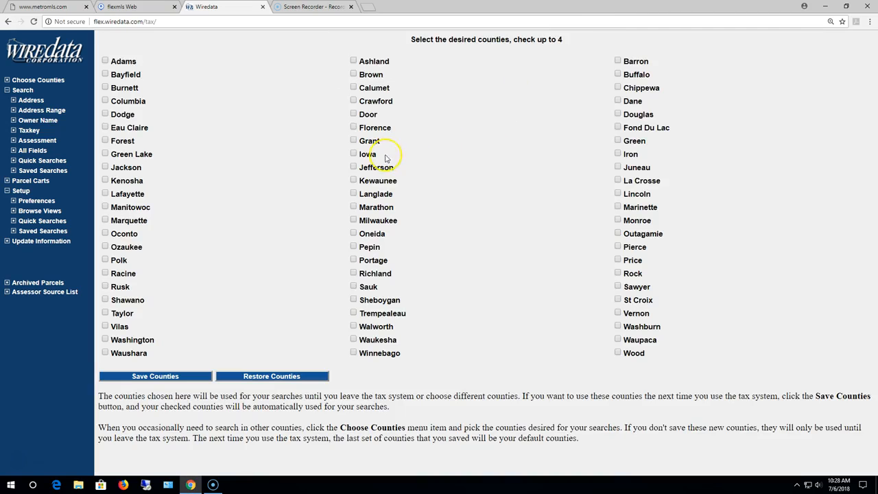
# Start a quick search for Washington county and use Test Quick Search as its search screen
pyautogui.click(42, 161)
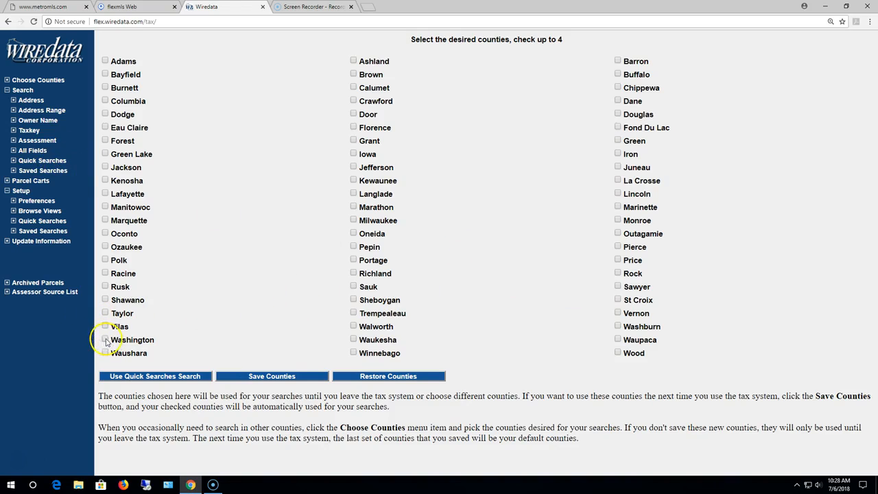
pyautogui.click(150, 378)
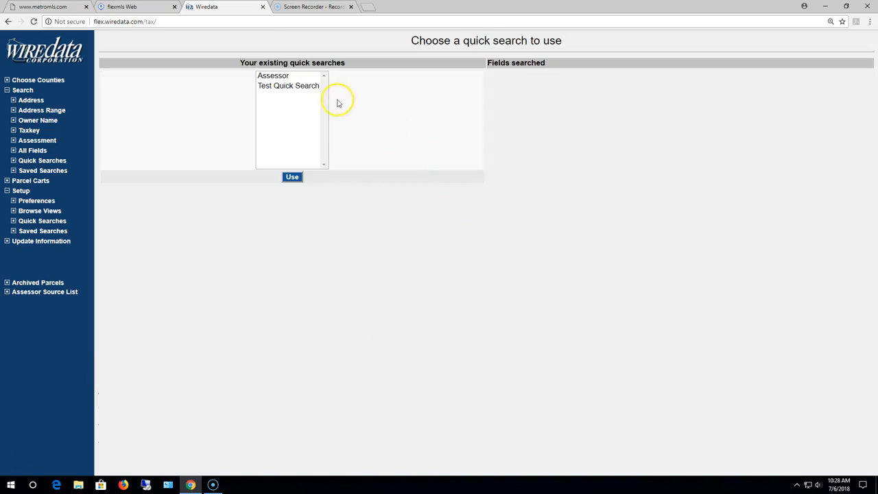
pyautogui.click(306, 86)
pyautogui.click(291, 179)
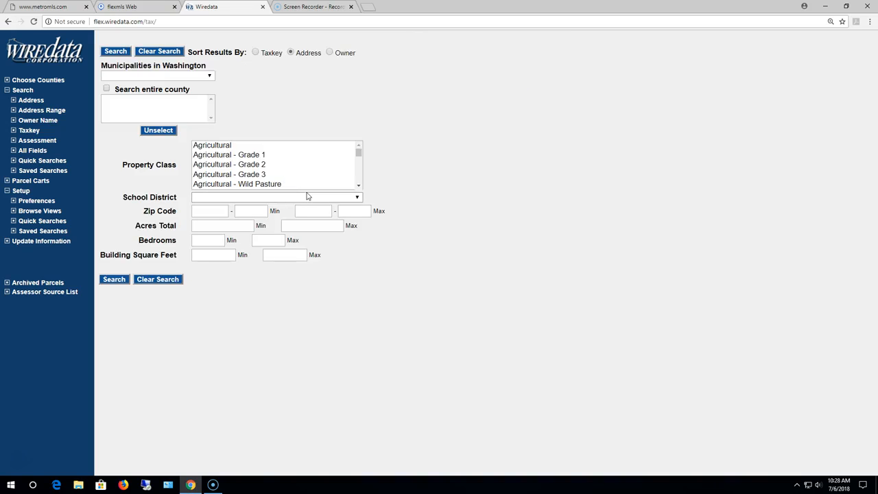
# Set the municipality to Germantown, Town Of and the property class to Residential
pyautogui.click(210, 77)
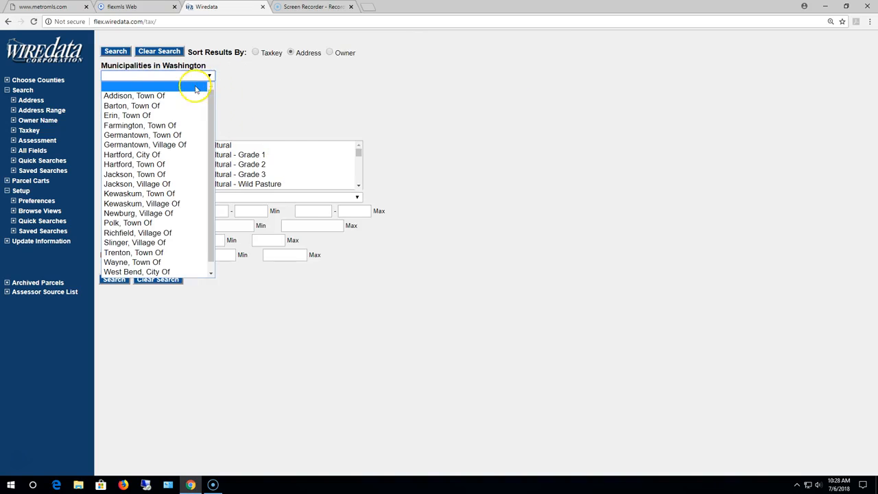
pyautogui.click(184, 135)
pyautogui.click(358, 186)
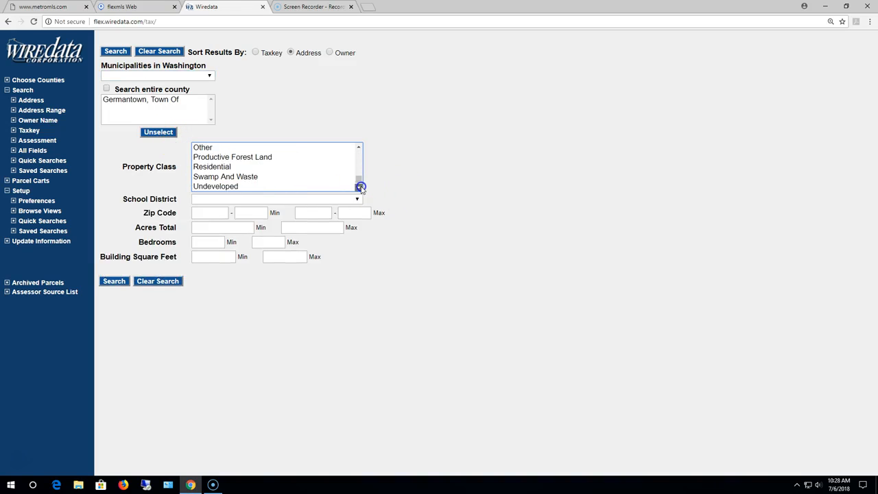
pyautogui.click(230, 167)
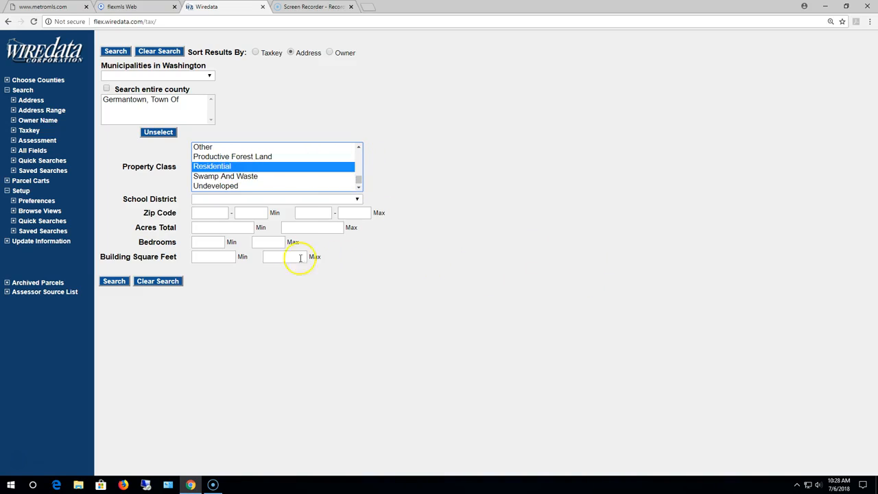
# Limit Acres Total to a minimum of .5 and a maximum of 1
pyautogui.click(225, 228)
pyautogui.click(220, 227)
pyautogui.write('.5')
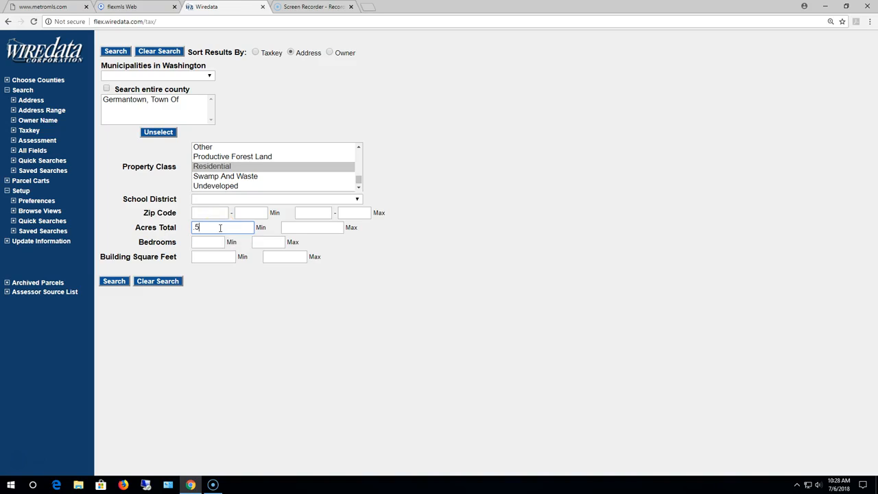
pyautogui.click(298, 227)
pyautogui.write('1')
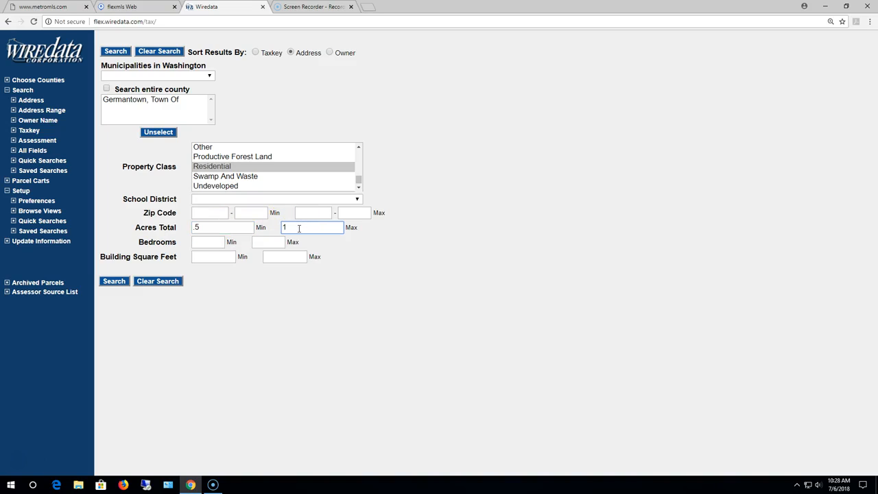
# Set the minimum number of bedrooms to 2 and run the search
pyautogui.click(218, 242)
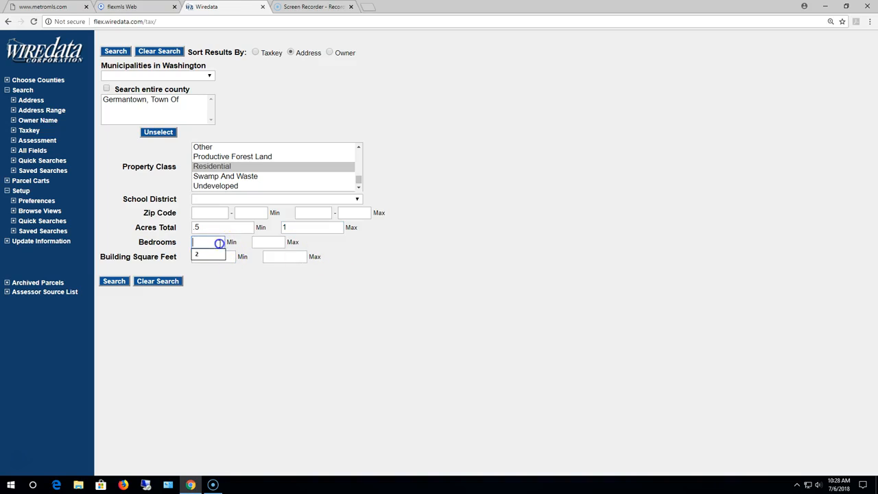
pyautogui.write('2')
pyautogui.click(109, 284)
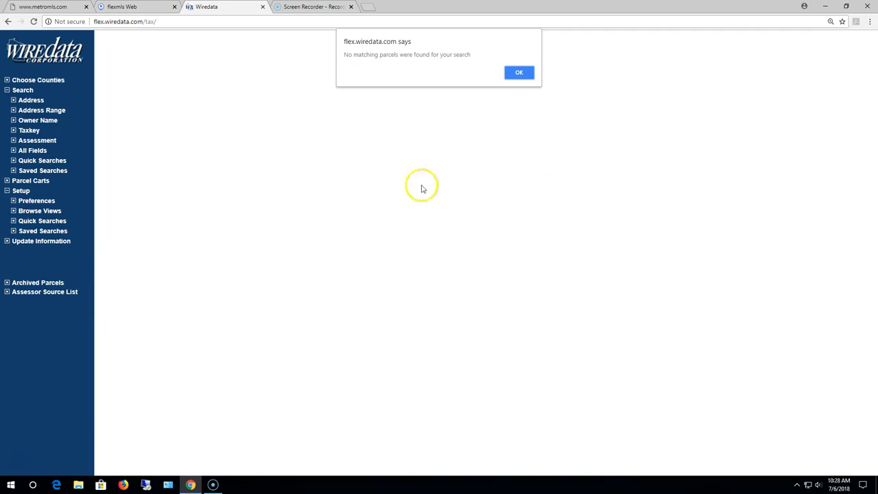
pyautogui.click(519, 73)
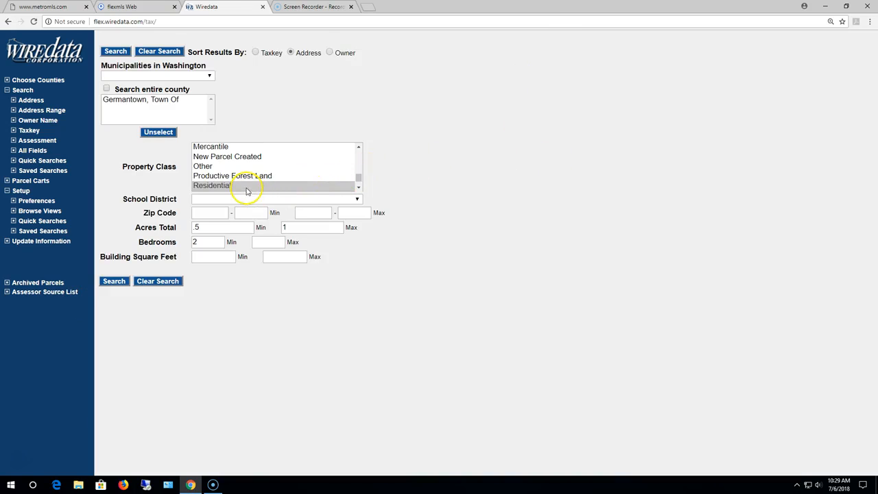
# Deselect the Residential property class and run the search again
pyautogui.keyDown('ctrl'); pyautogui.click(246, 187); pyautogui.keyUp('ctrl')
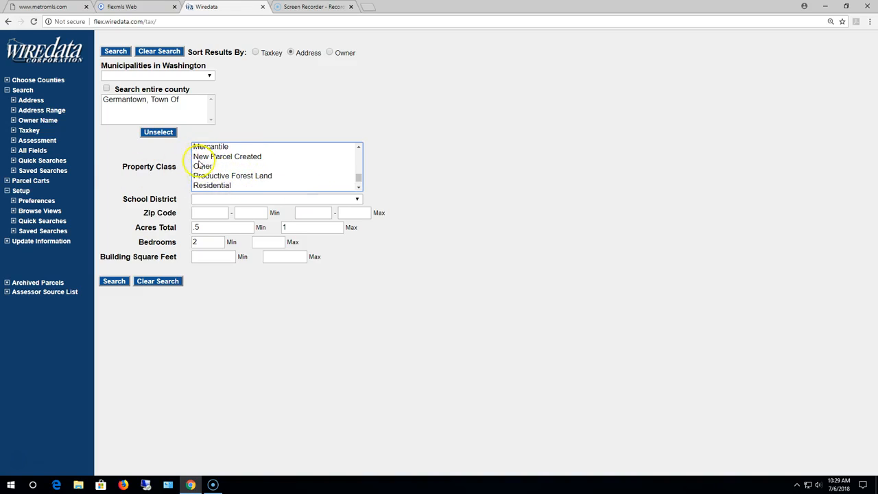
pyautogui.moveTo(360, 178); pyautogui.dragTo(360, 152)
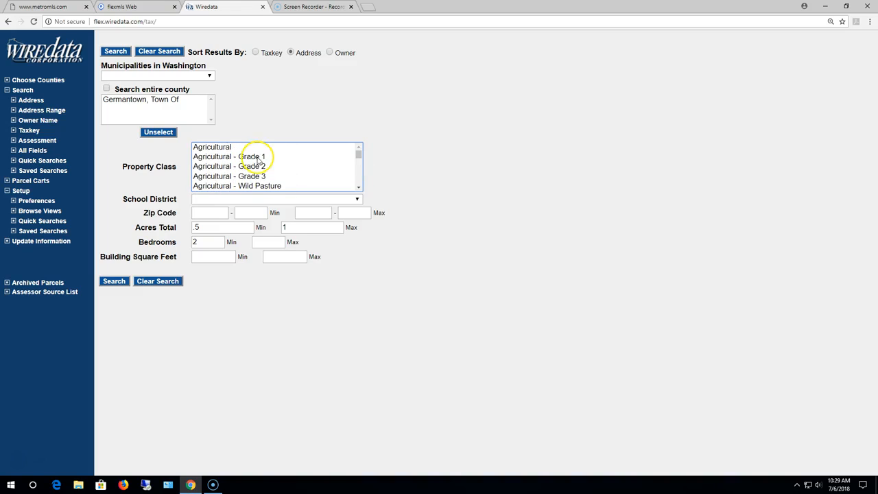
pyautogui.click(116, 52)
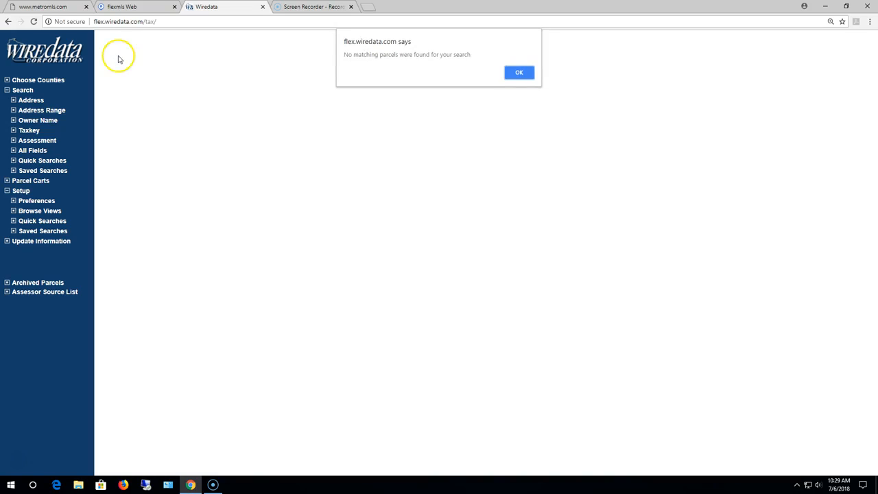
pyautogui.click(520, 72)
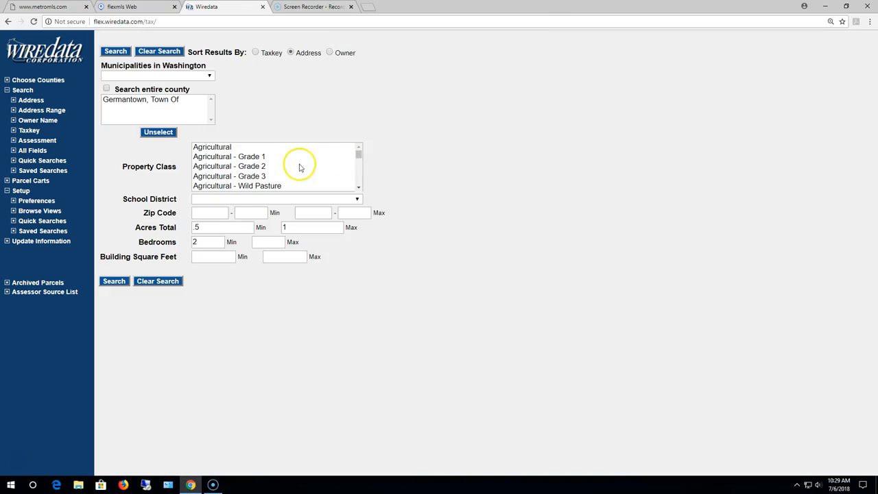
# Clear the bedrooms minimum, rerun the search and look through the parcel list
pyautogui.doubleClick(204, 242)
pyautogui.press('BackSpace')
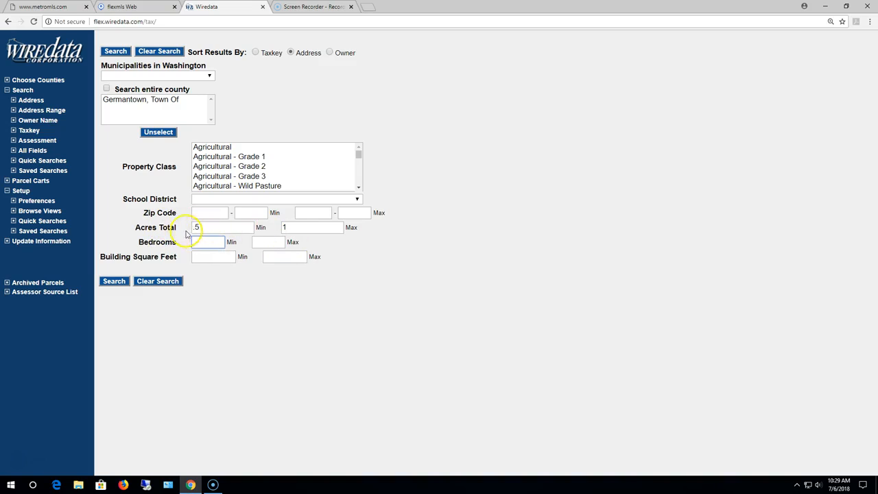
pyautogui.click(114, 281)
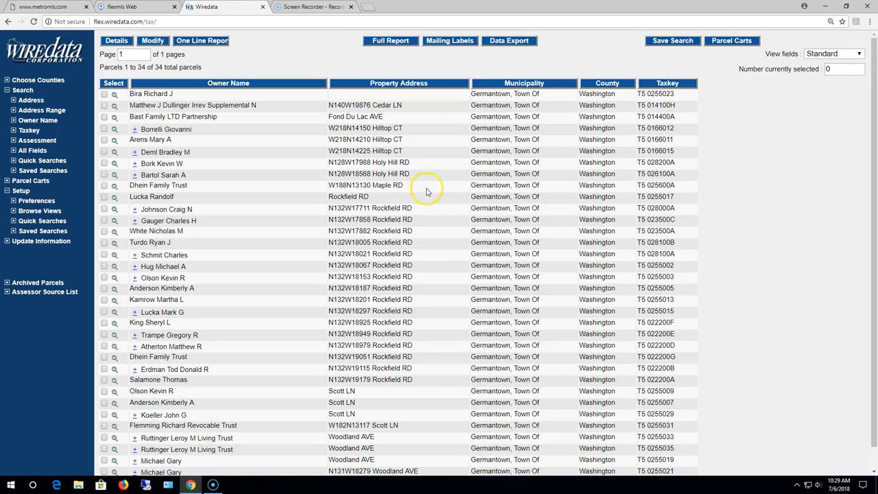
pyautogui.scroll(-1, 405, 183)
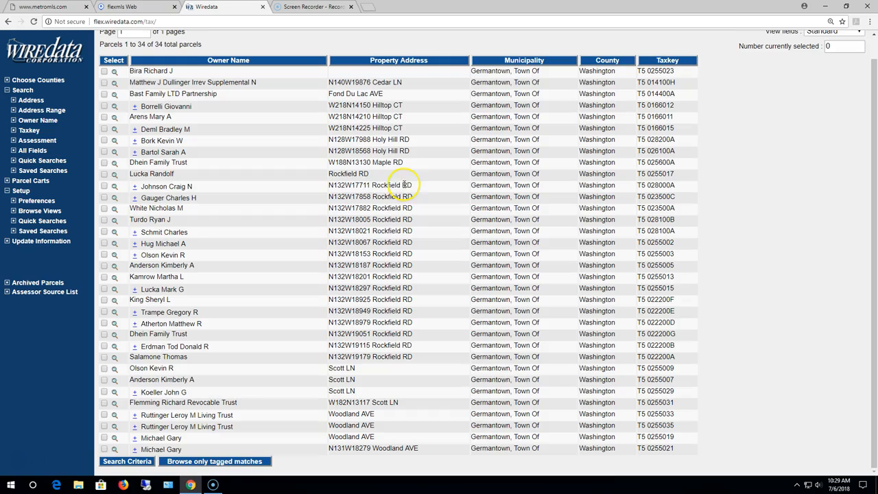
pyautogui.scroll(1, 402, 187)
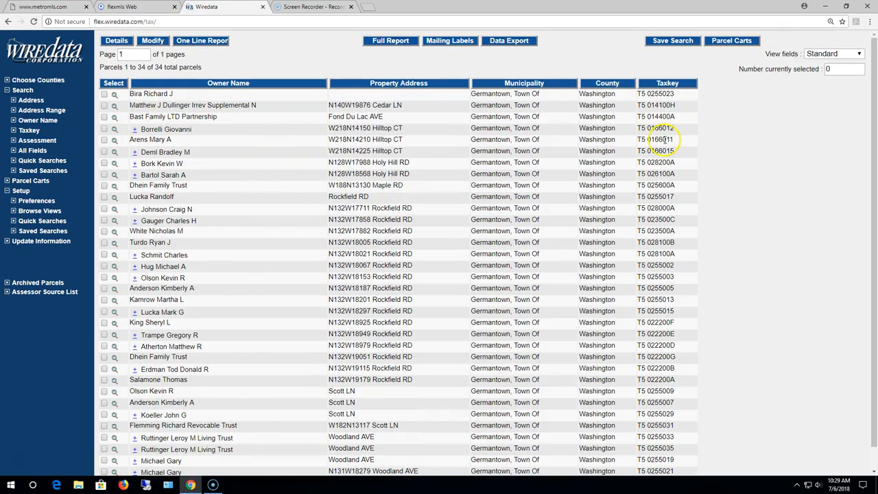
# Switch the parcel results to the Standard Plus field view and look through the list
pyautogui.click(834, 54)
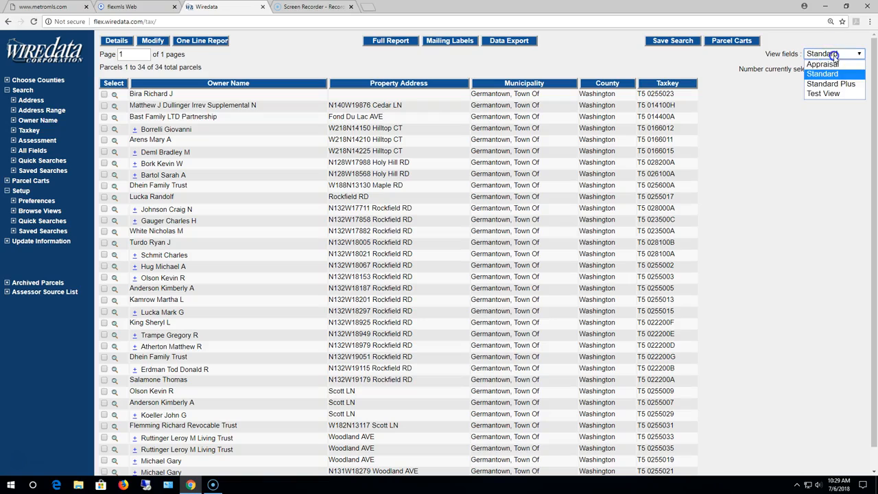
pyautogui.click(831, 83)
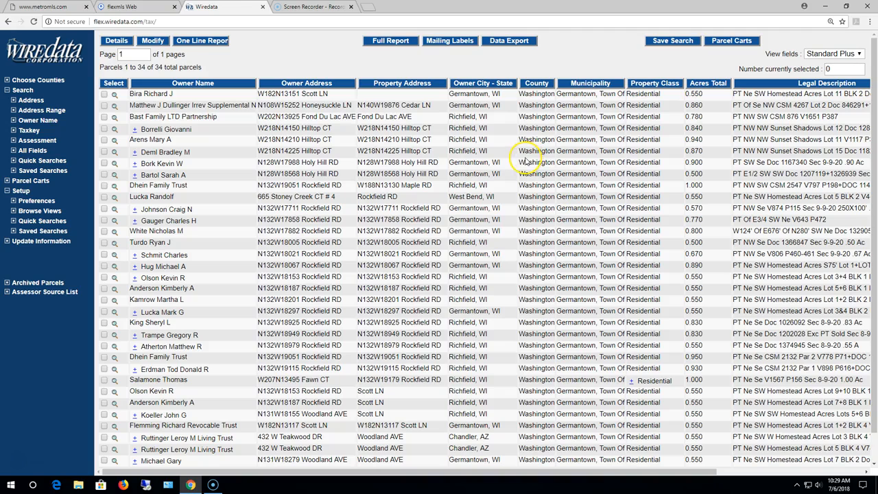
pyautogui.scroll(-1, 504, 176)
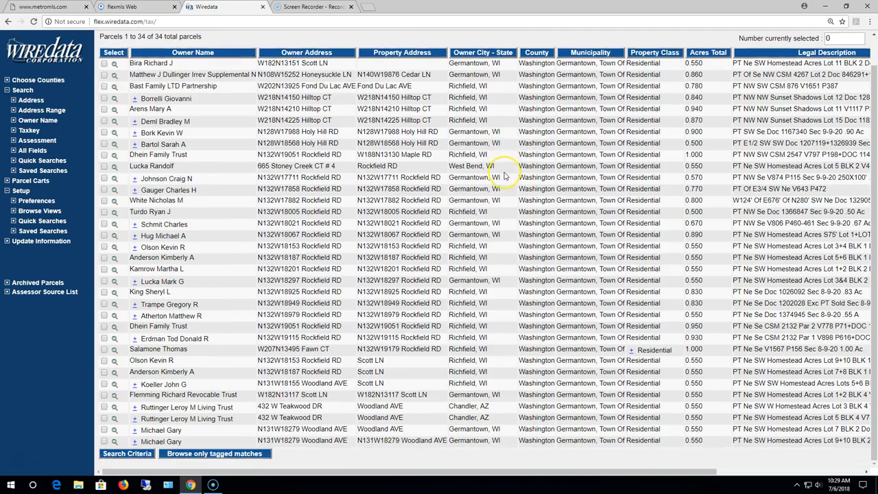
pyautogui.scroll(1, 505, 176)
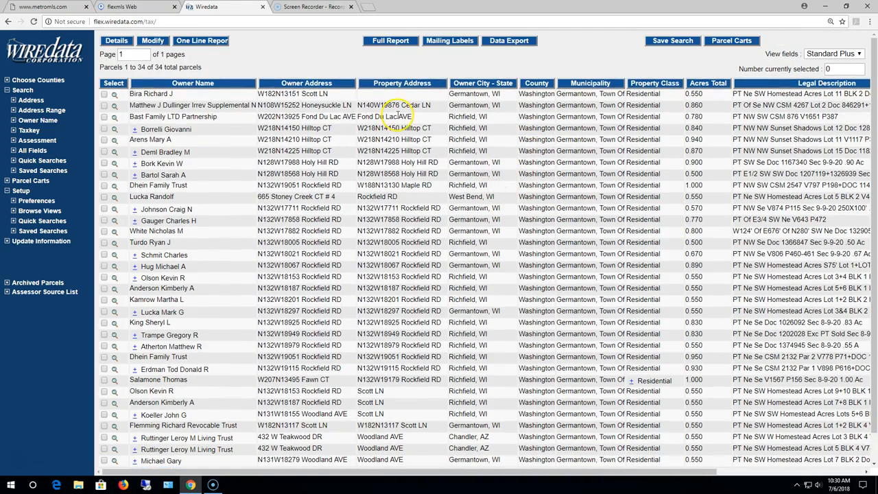
# Open Test Quick Search for editing in the quick search setup and save it under the same name, overwriting the existing one
pyautogui.click(43, 221)
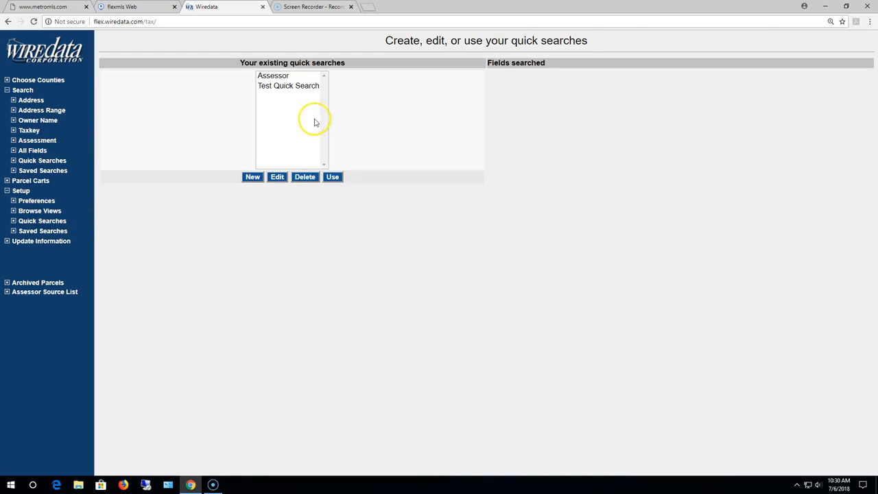
pyautogui.click(296, 85)
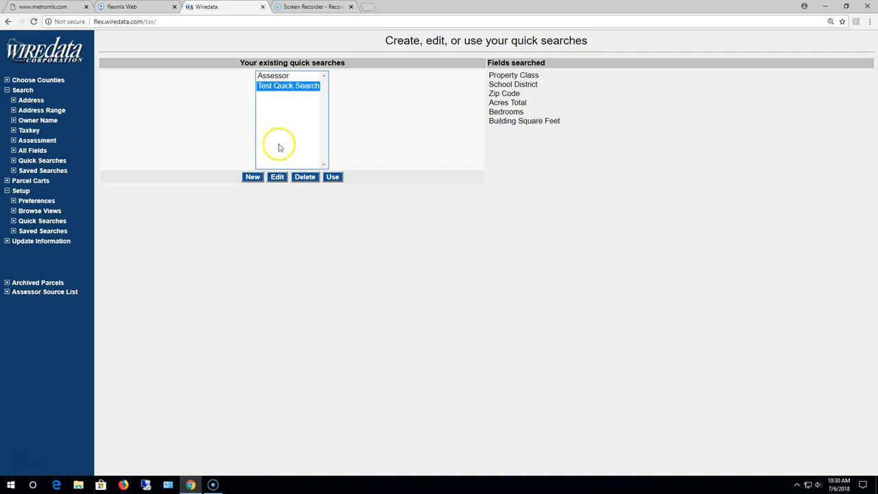
pyautogui.click(277, 177)
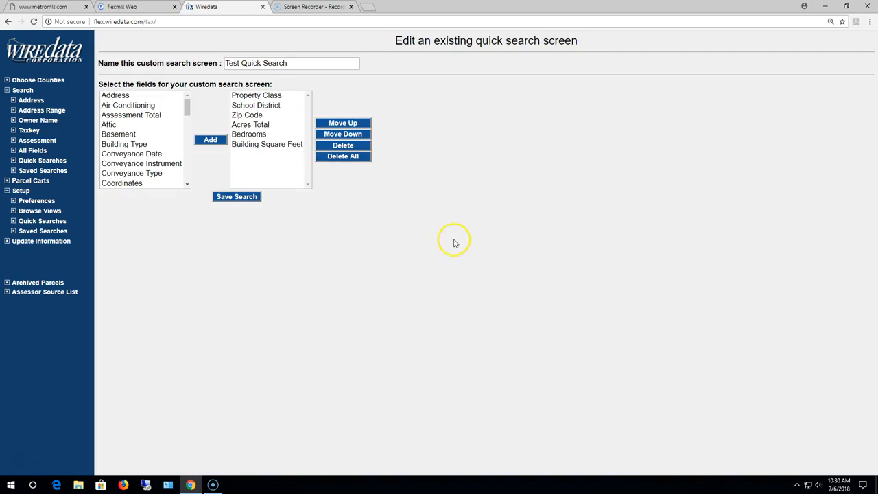
pyautogui.click(240, 198)
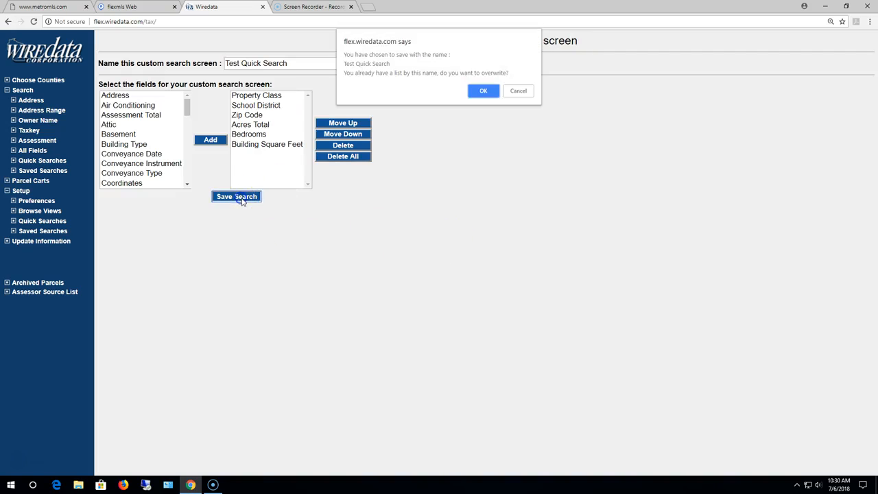
pyautogui.click(484, 88)
pyautogui.click(521, 74)
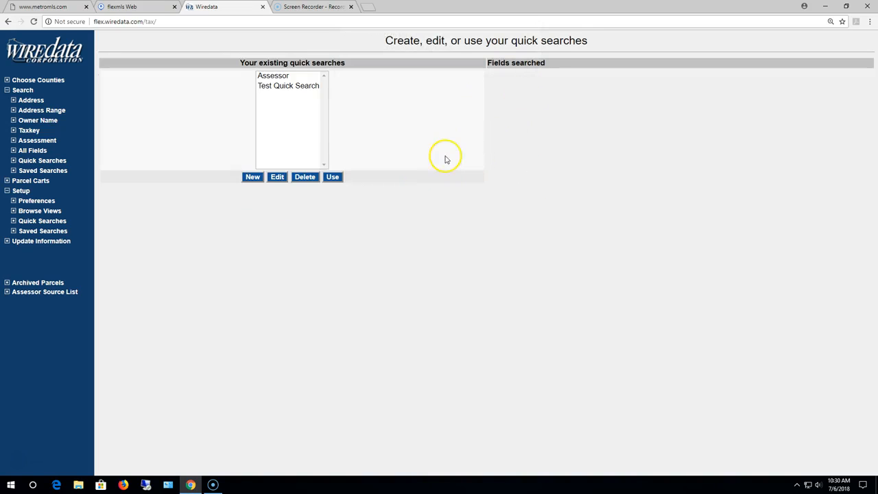
# Delete the Test Quick Search screen from the existing quick searches
pyautogui.click(305, 85)
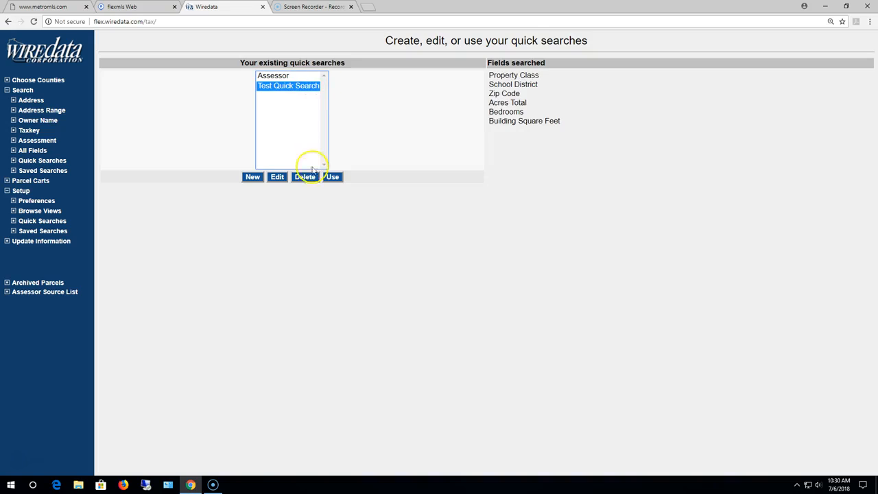
pyautogui.click(309, 179)
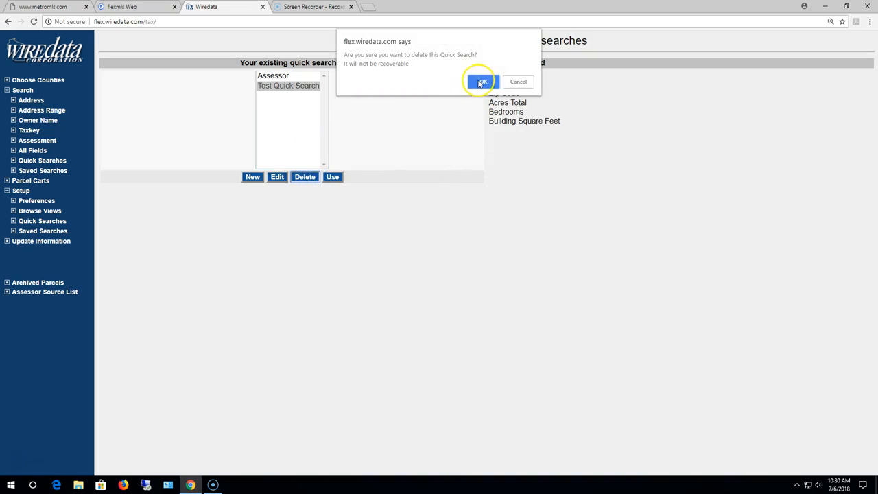
pyautogui.click(482, 83)
pyautogui.click(518, 73)
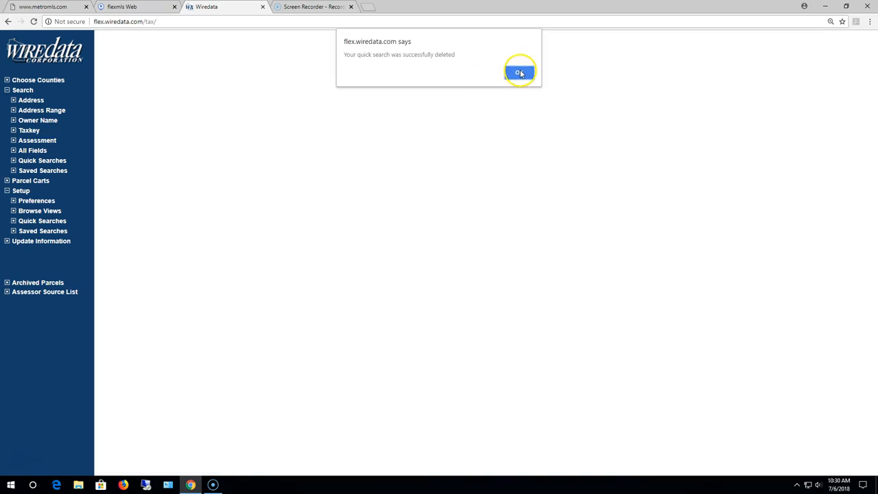